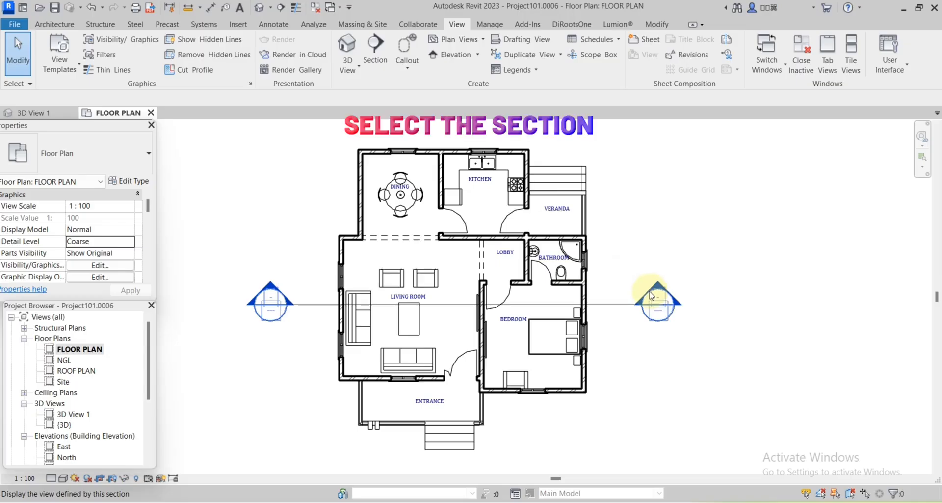
Examine the type properties of the section line running through the living room and bedroom, checking which section tag it uses
click(652, 295)
scroll(257, 281, up, 1)
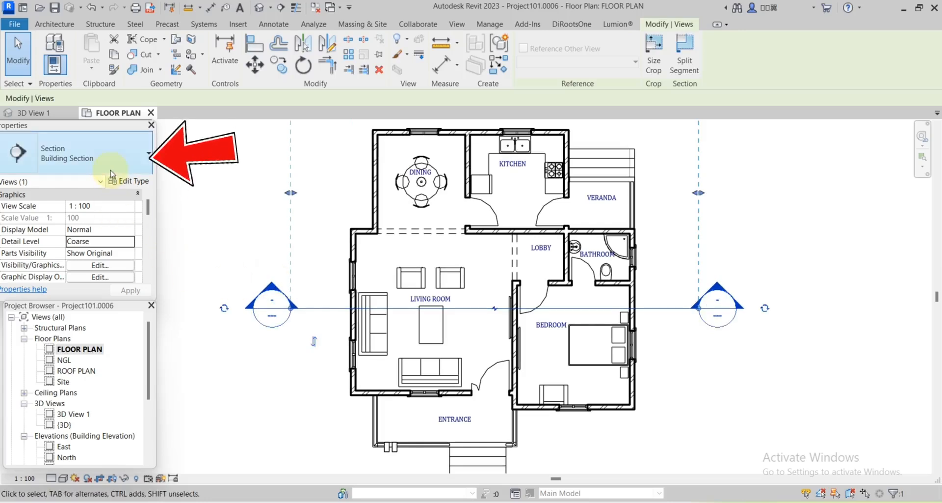
click(130, 182)
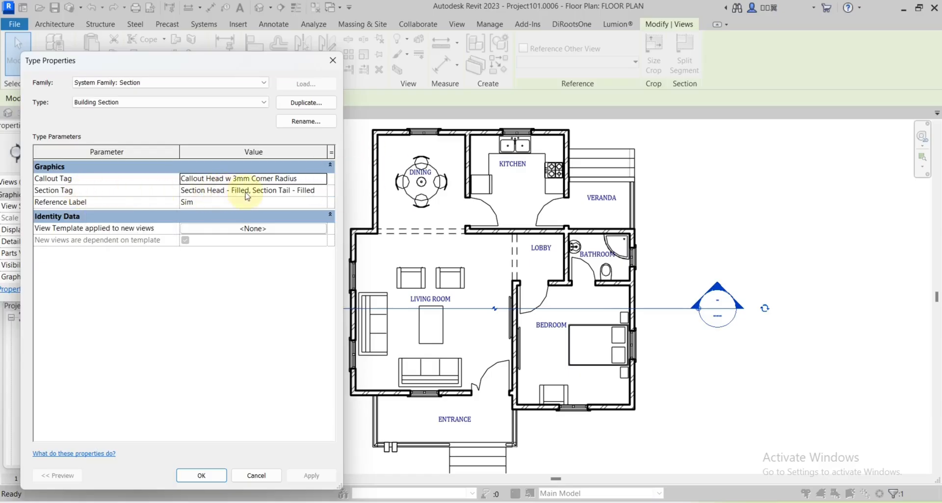
click(332, 66)
key(Escape)
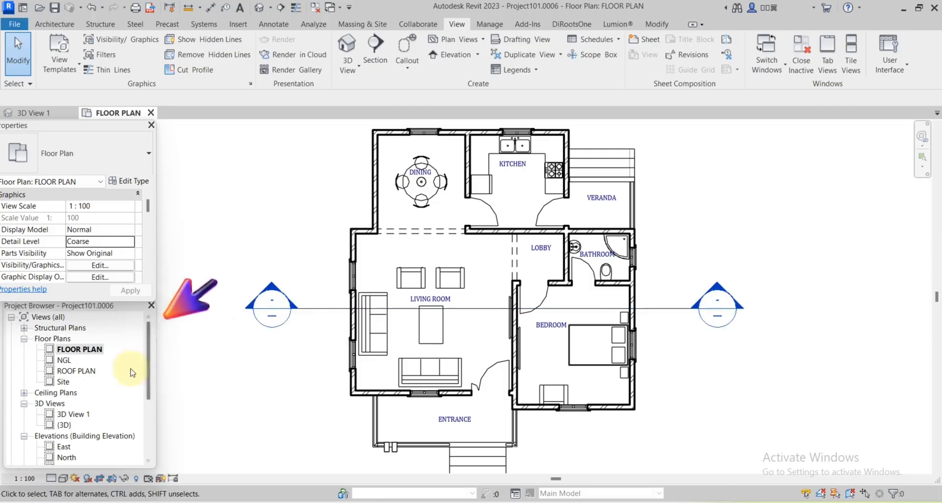
Open the M_Section Head - Filled annotation symbol family for editing
scroll(96, 388, down, 1)
scroll(128, 366, down, 5)
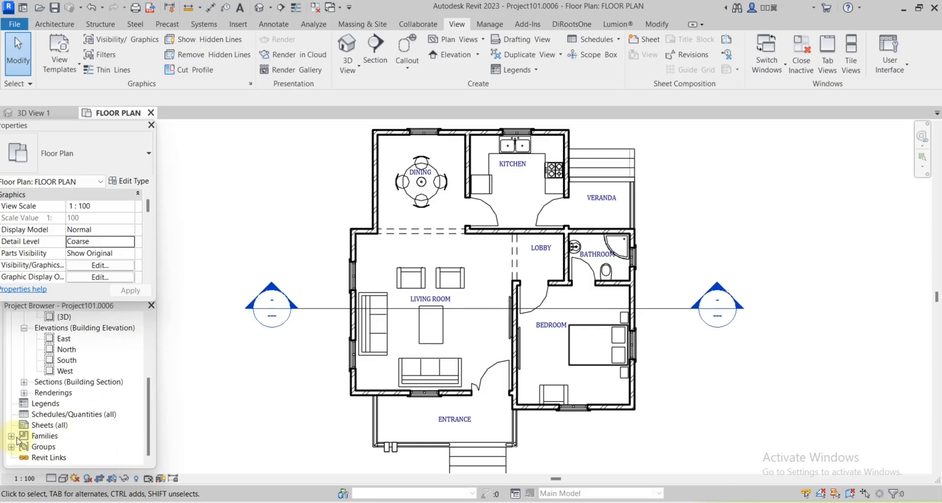
click(12, 436)
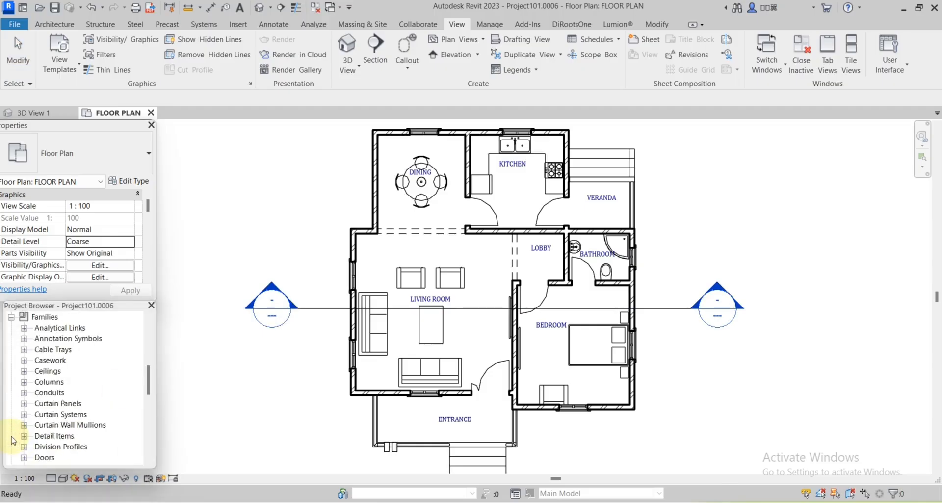
click(23, 339)
scroll(104, 389, down, 5)
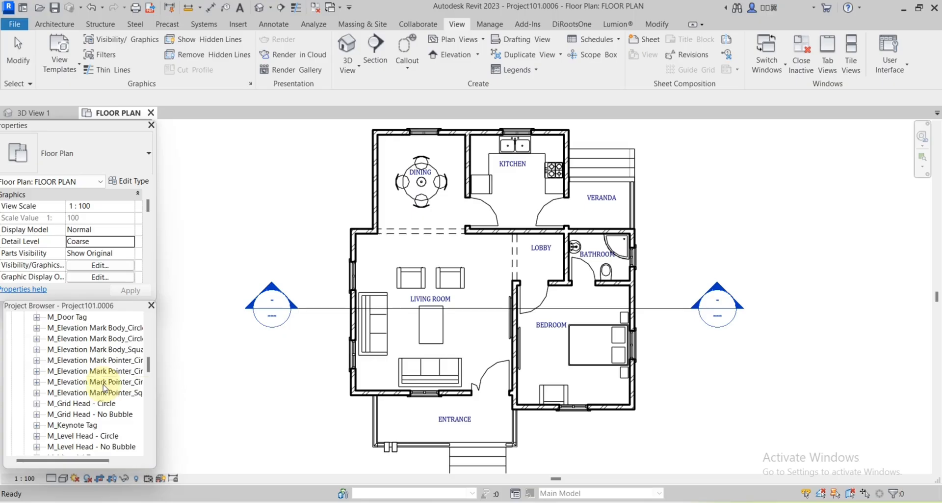
scroll(104, 388, down, 1)
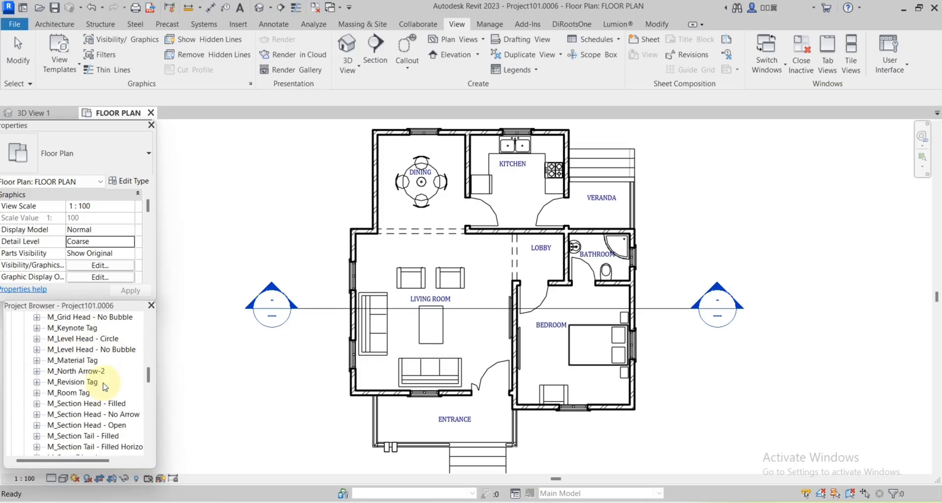
scroll(104, 386, down, 1)
click(85, 392)
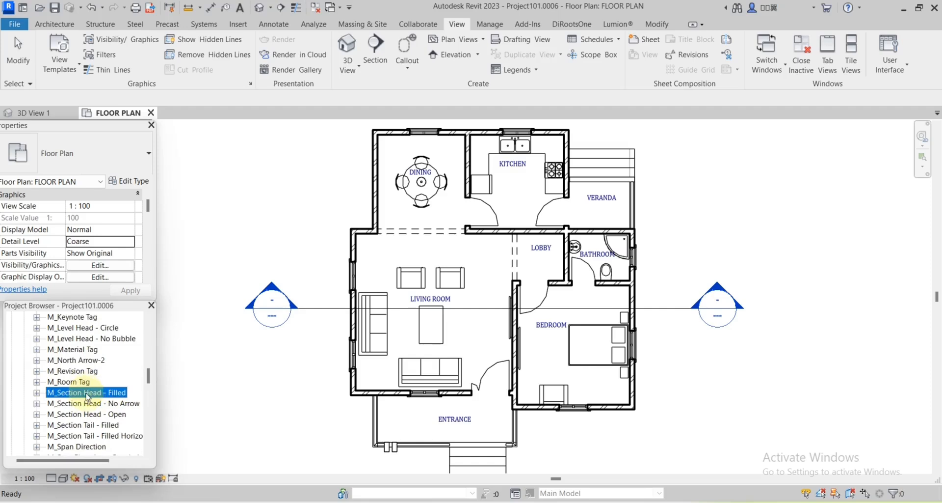
right_click(86, 396)
click(111, 289)
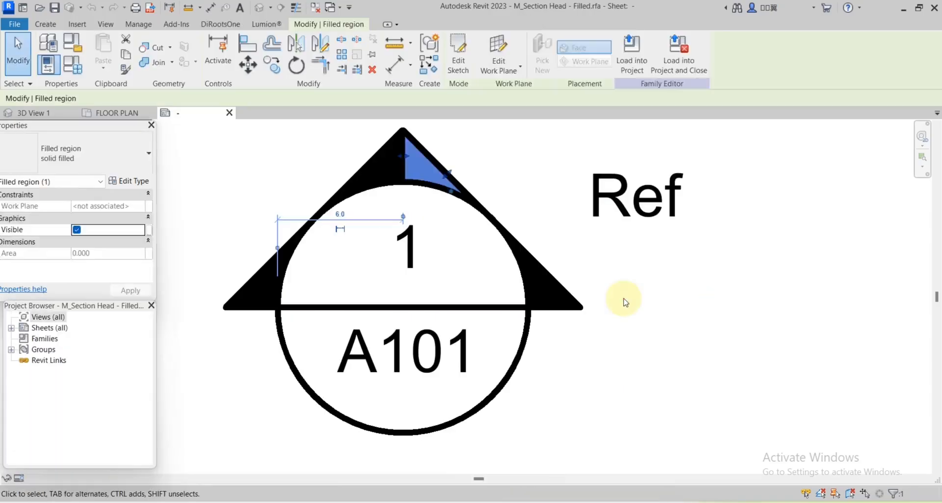
Deselect the filled region and turn on thin line display in the section head family
click(624, 298)
key(t)
key(l)
scroll(595, 246, up, 1)
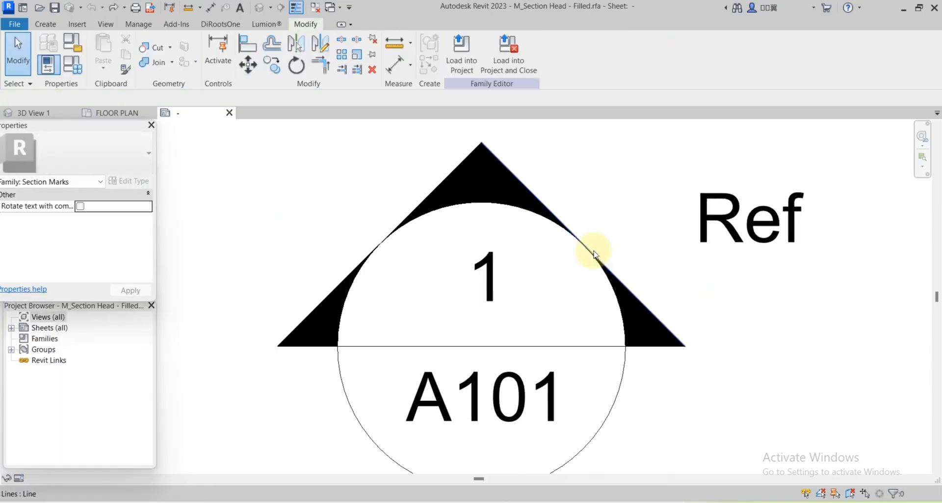
scroll(663, 257, down, 1)
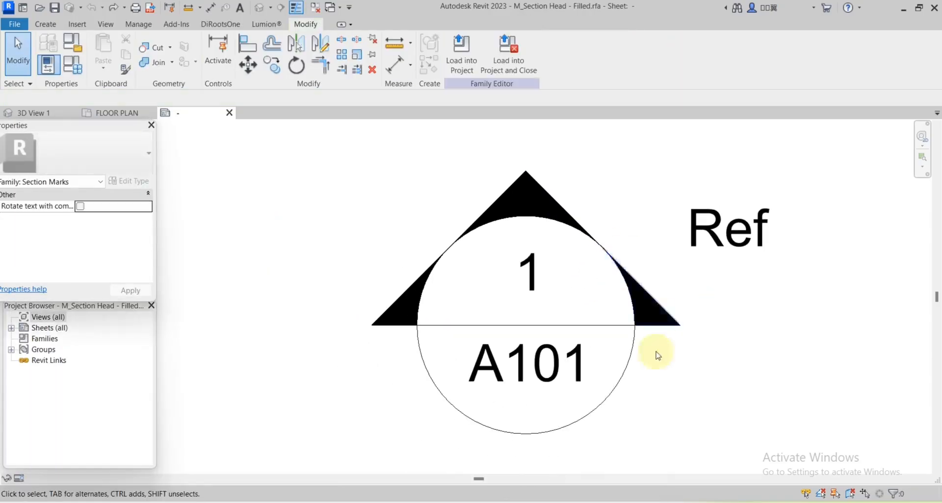
Set the radius of the section head's lower semicircle to 3 mm
click(616, 384)
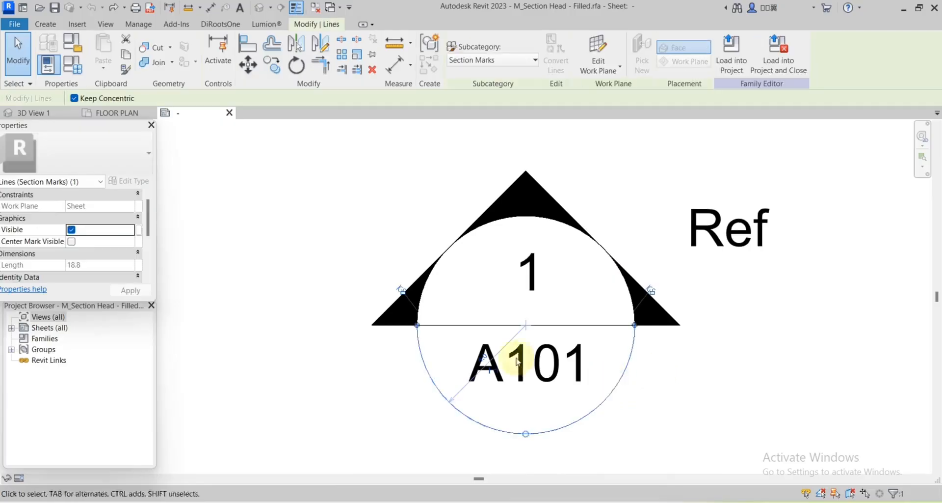
scroll(493, 376, up, 4)
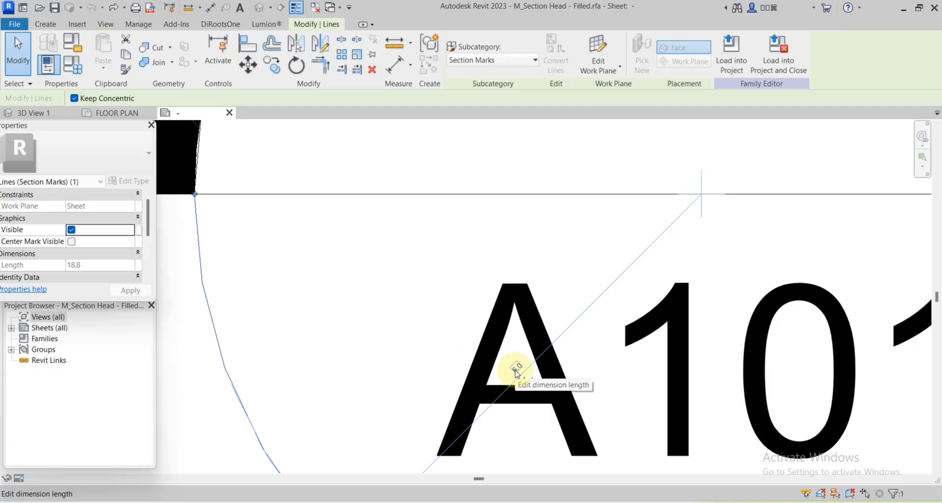
click(517, 372)
text(3)
key(Return)
scroll(534, 251, down, 2)
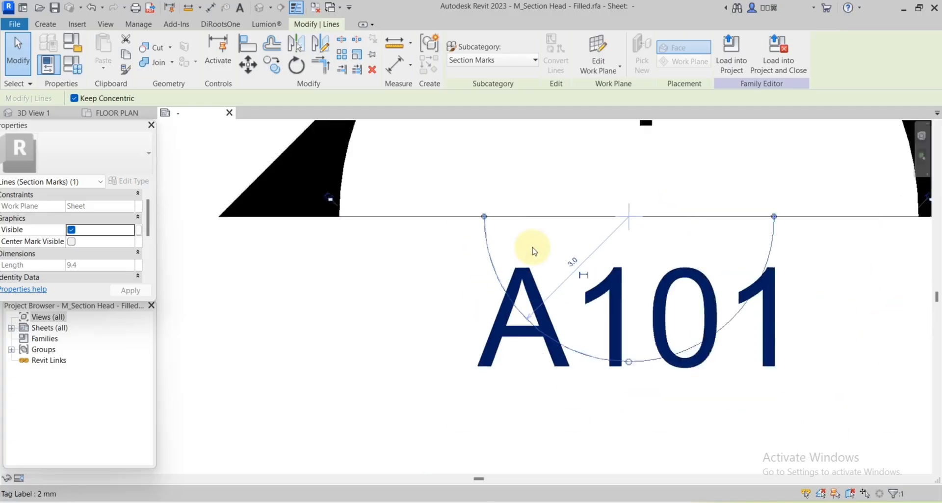
scroll(534, 251, down, 2)
click(486, 176)
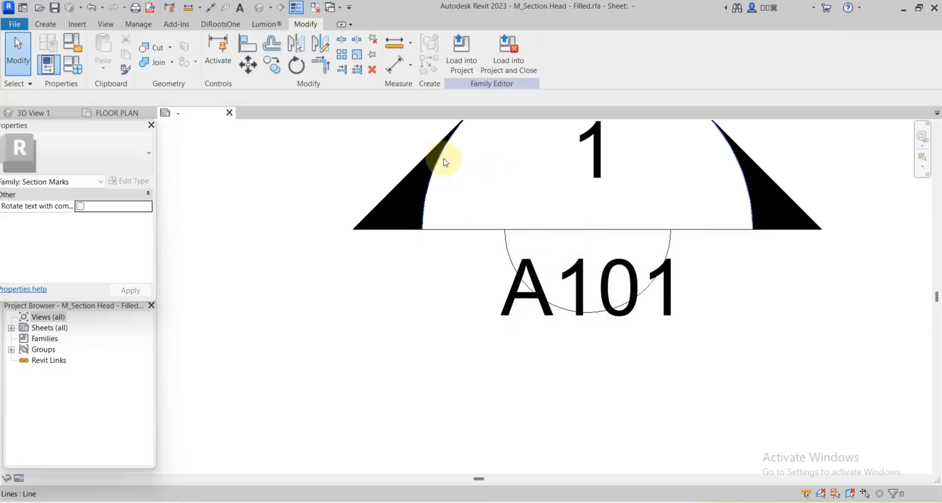
Set the radius of the section head's upper semicircle to 3 mm
click(444, 161)
scroll(608, 224, down, 2)
click(587, 222)
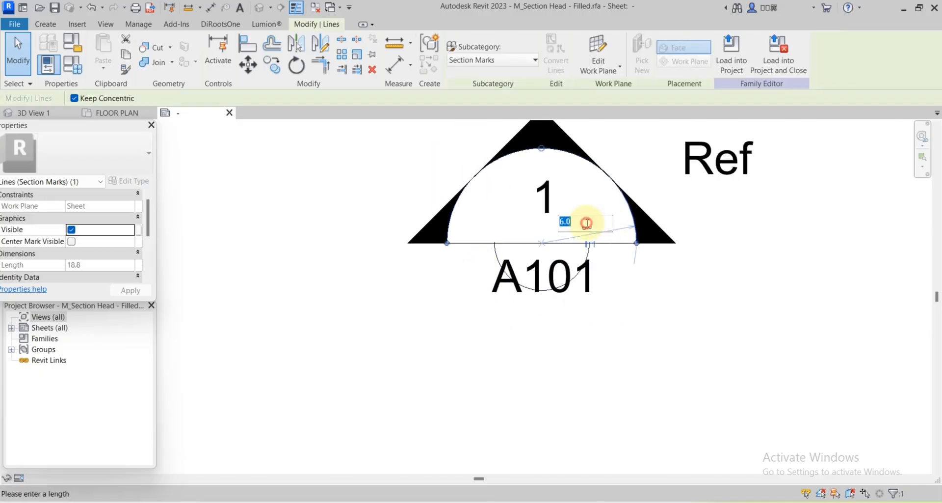
text(3)
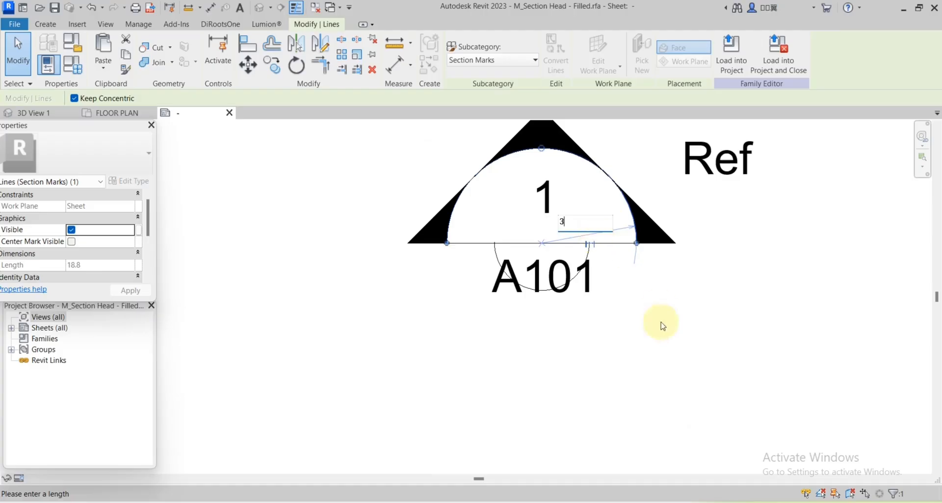
key(Return)
click(656, 300)
scroll(654, 289, down, 2)
scroll(624, 221, up, 5)
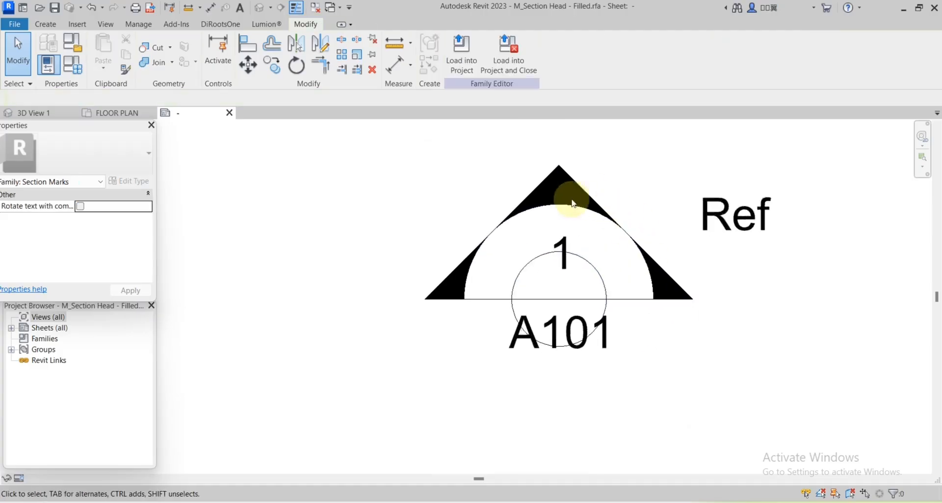
Delete the filled region just right of the section head's apex
click(569, 215)
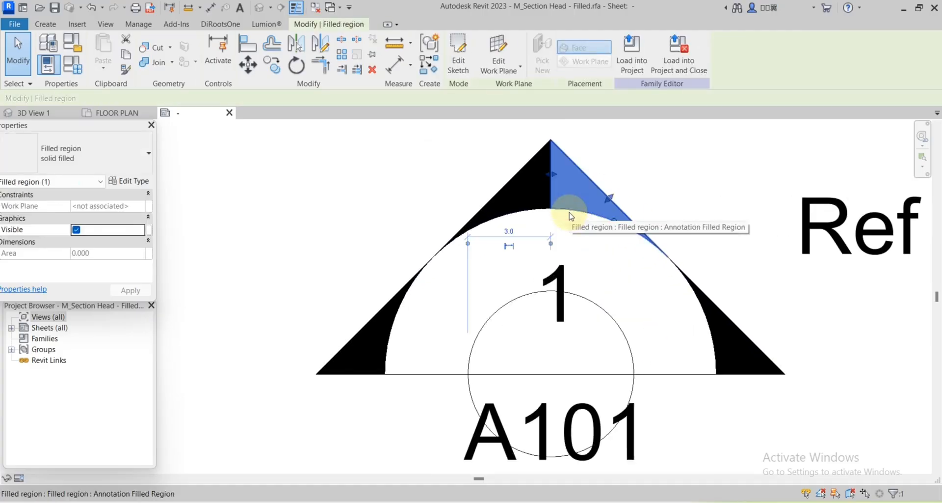
scroll(552, 199, down, 2)
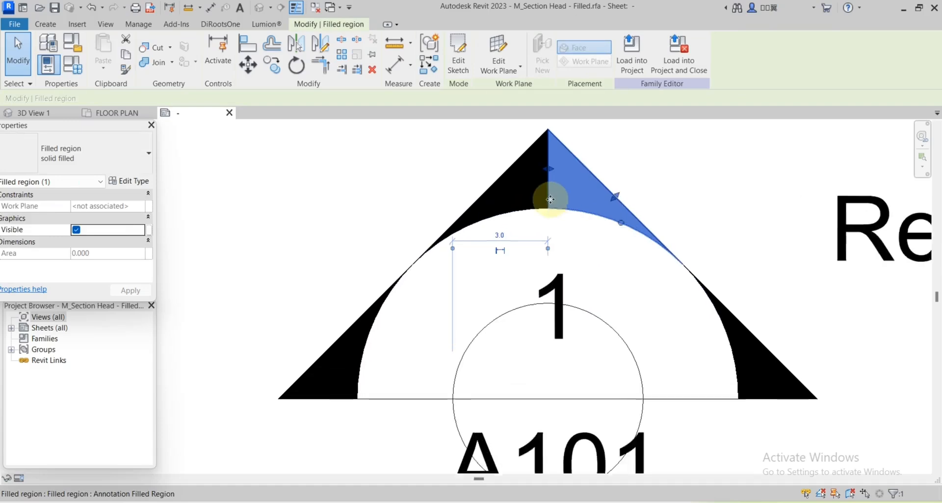
click(619, 256)
click(690, 178)
click(653, 162)
click(578, 208)
key(Delete)
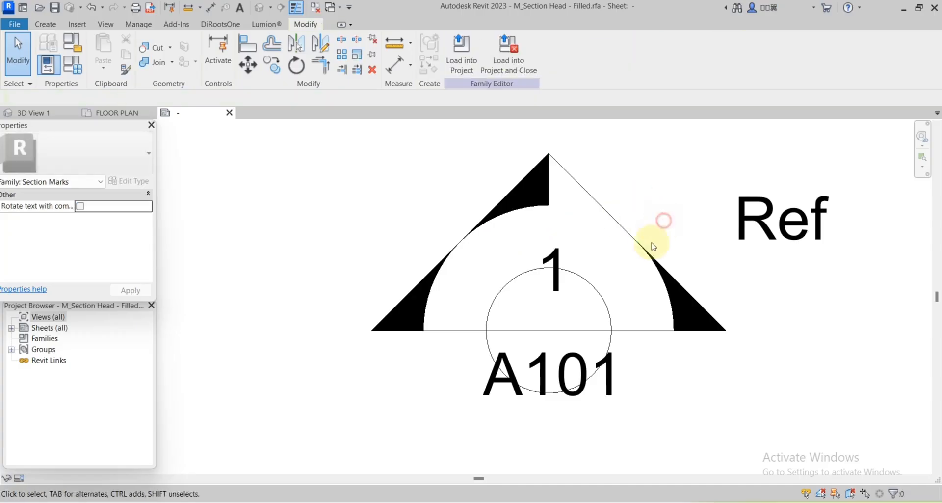
Delete the lower-right and upper-left filled regions and the triangle's right sloping line, keeping the lower-left region
click(643, 271)
key(Delete)
click(522, 212)
key(Delete)
Open the boundary sketch of the remaining lower-left filled region for editing
click(434, 297)
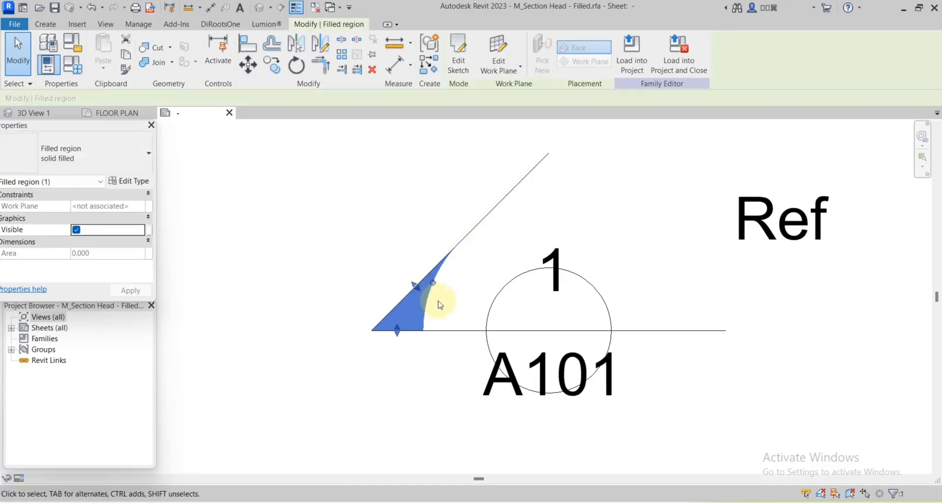
scroll(405, 313, up, 2)
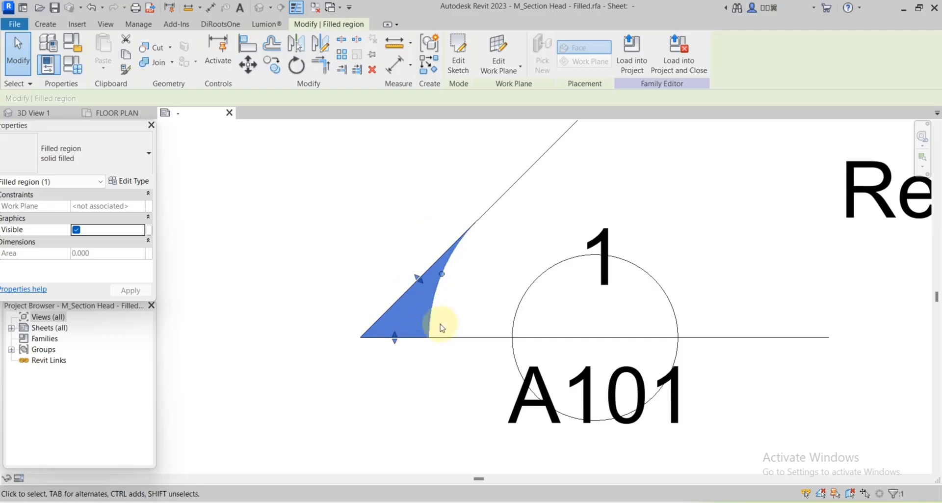
click(459, 59)
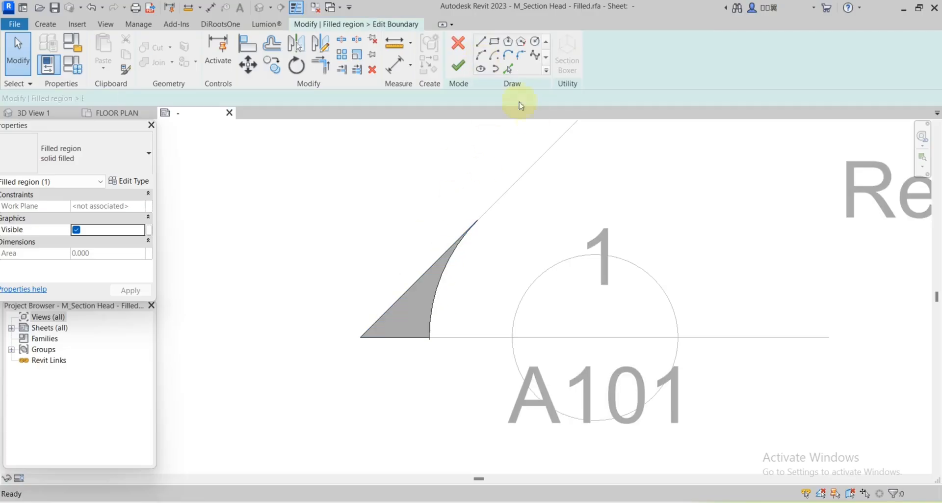
Draw a vertical guide line upward from the top of the small circle, about one circle radius long
click(484, 44)
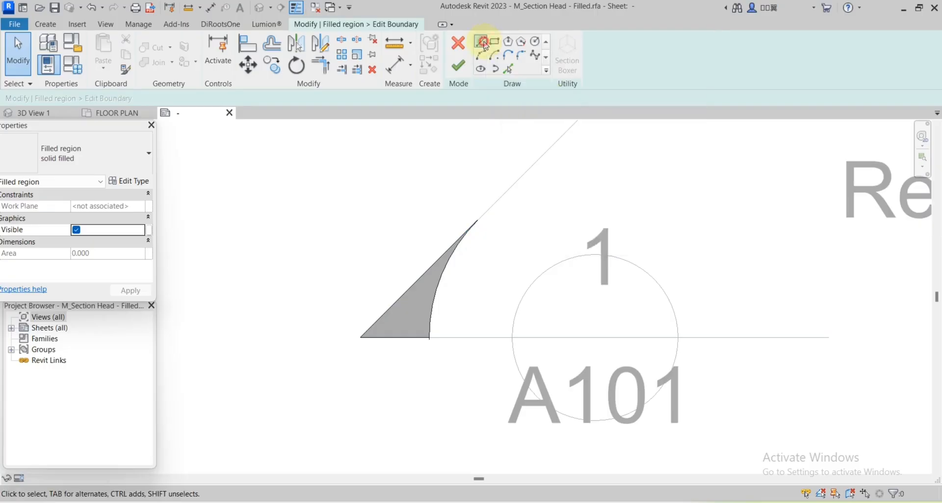
click(594, 255)
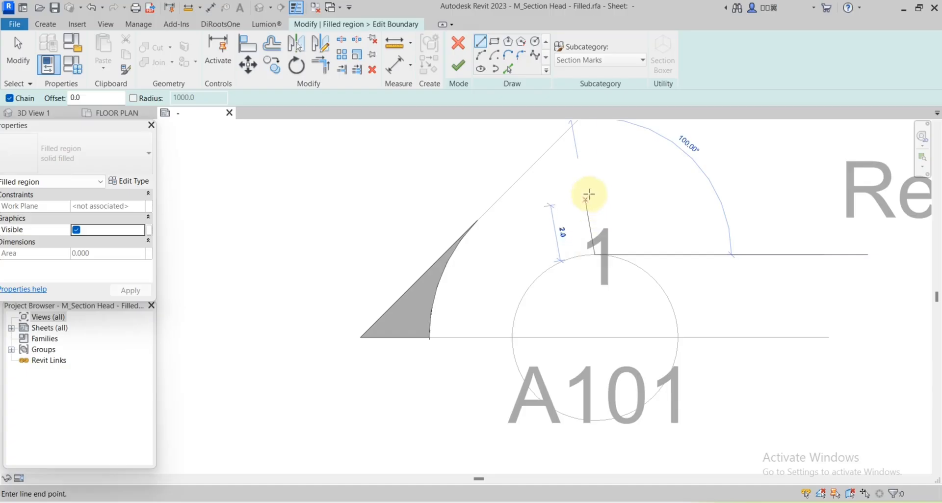
click(594, 173)
key(Escape)
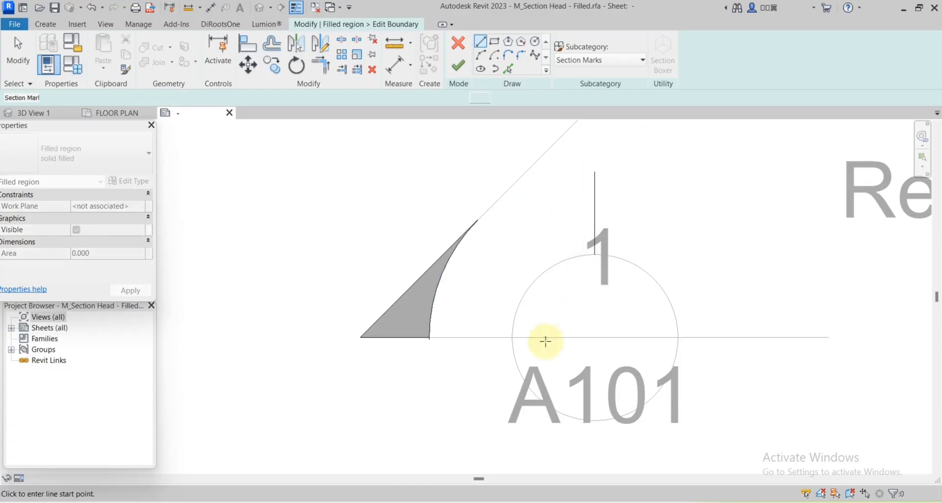
Draw horizontal boundary lines 1.2 mm long outward from the circle's left and right endpoints along the section line
click(513, 337)
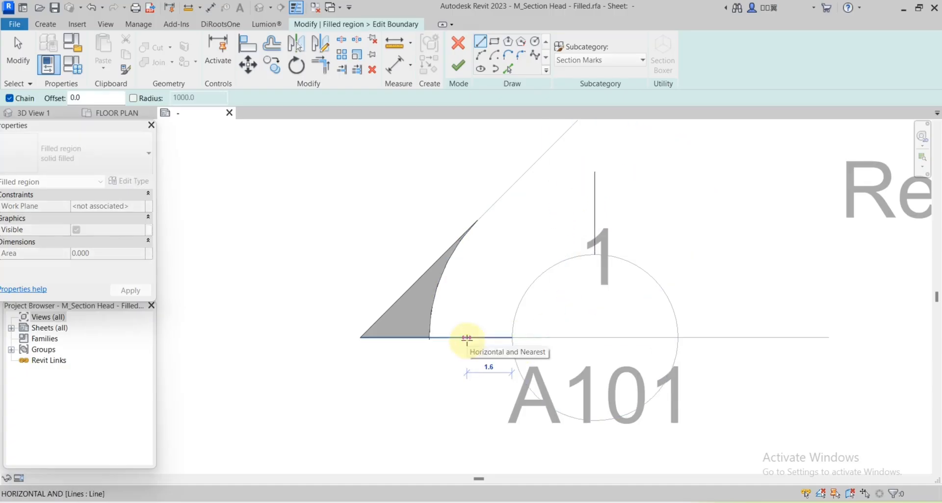
text(1.2)
key(Return)
click(699, 336)
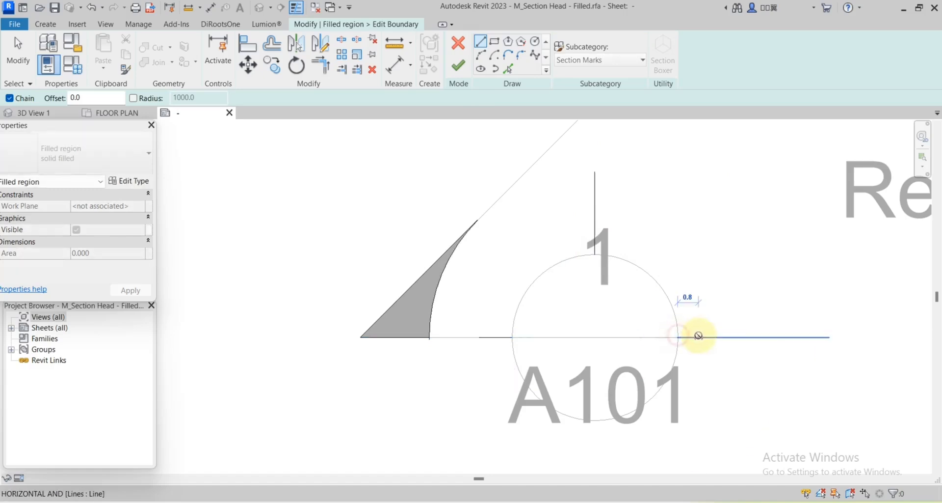
text(1.3)
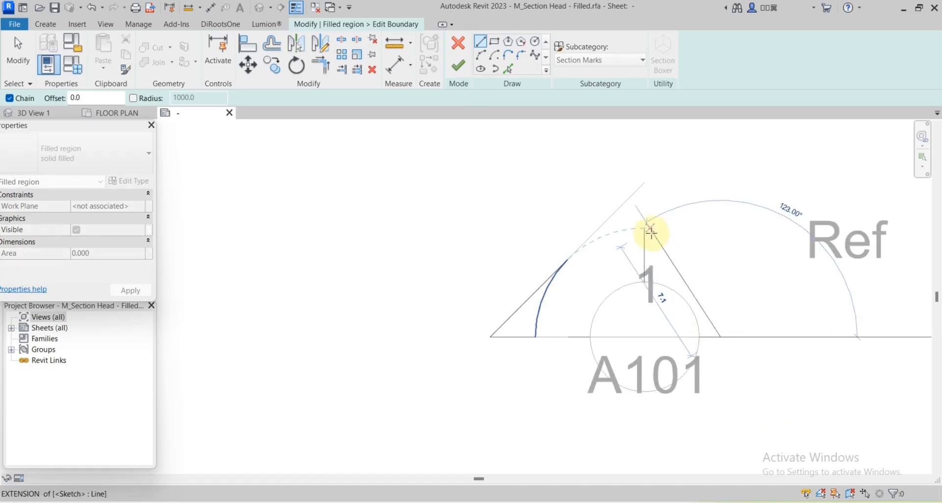
Connect both horizontal stubs to the guide line's top with sloping lines, and pick the upper semicircle as the inner boundary
click(645, 228)
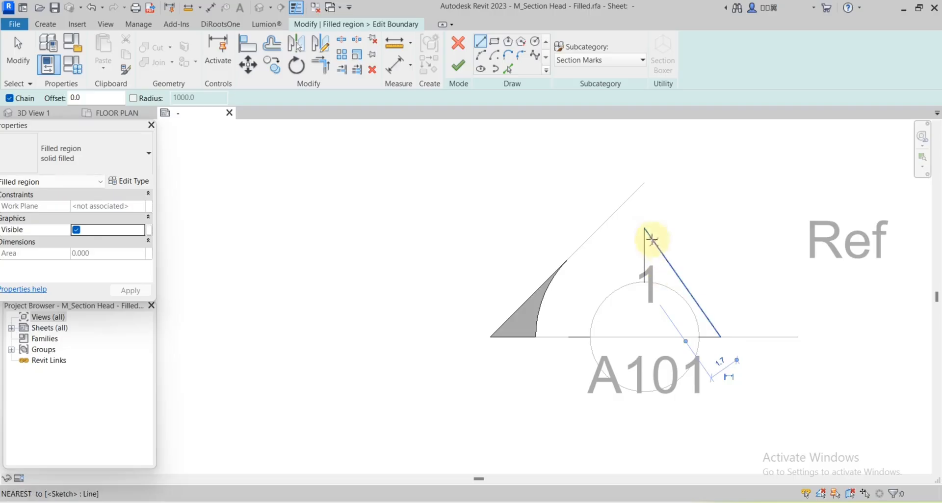
click(568, 336)
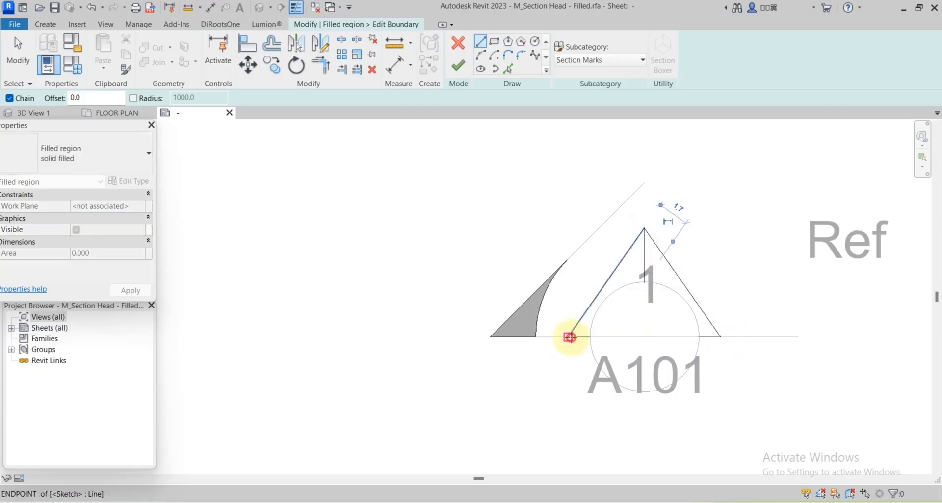
click(508, 71)
click(613, 296)
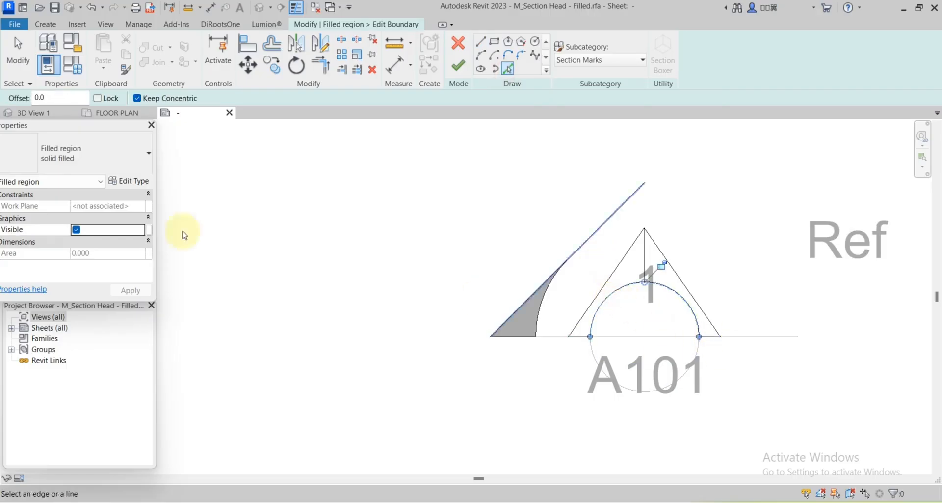
Delete the original region's three boundary lines and the vertical guide line from the sketch
click(18, 53)
scroll(462, 319, up, 2)
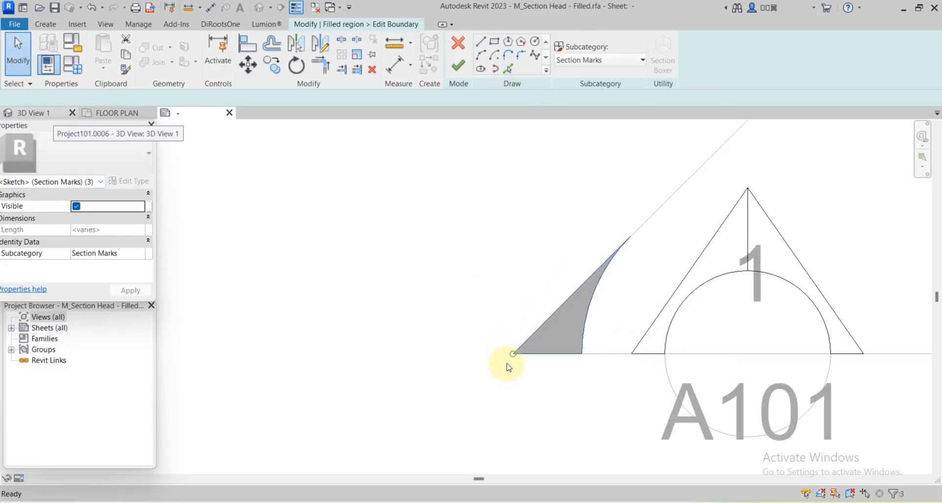
key(Escape)
click(747, 241)
key(Delete)
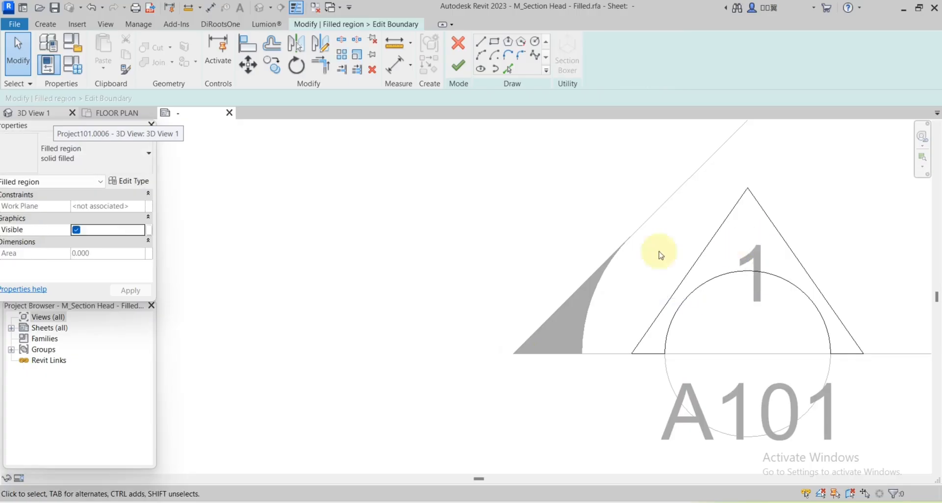
Finish the boundary sketch of the filled region above the small circle
scroll(732, 316, down, 2)
scroll(766, 320, up, 2)
scroll(662, 275, down, 1)
click(460, 63)
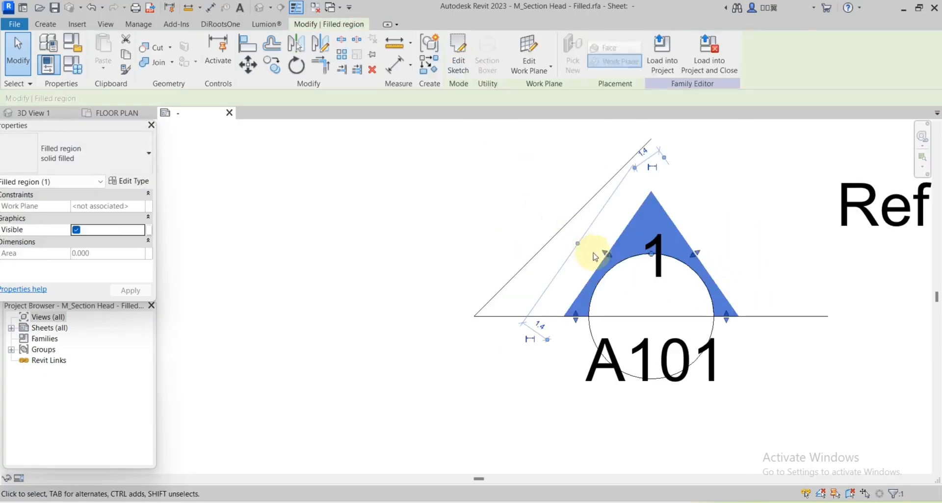
Delete the original arrow's sloping line and the long horizontal line extending past the circle
click(584, 205)
key(Delete)
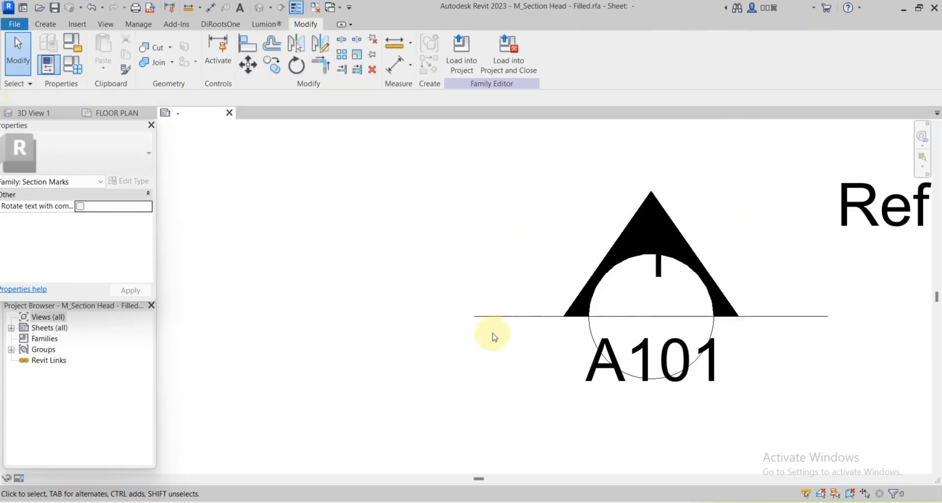
click(498, 318)
key(Delete)
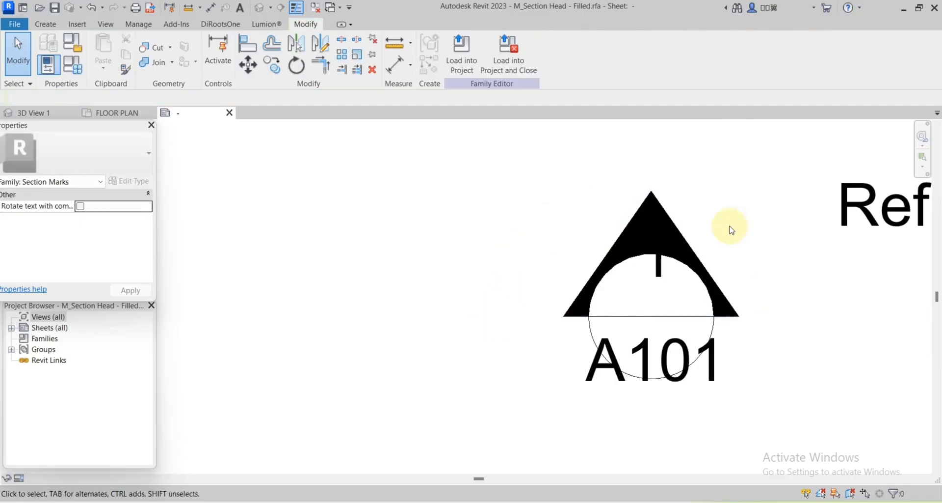
Change the foreground pattern color of the solid filled region type to dark red
click(689, 248)
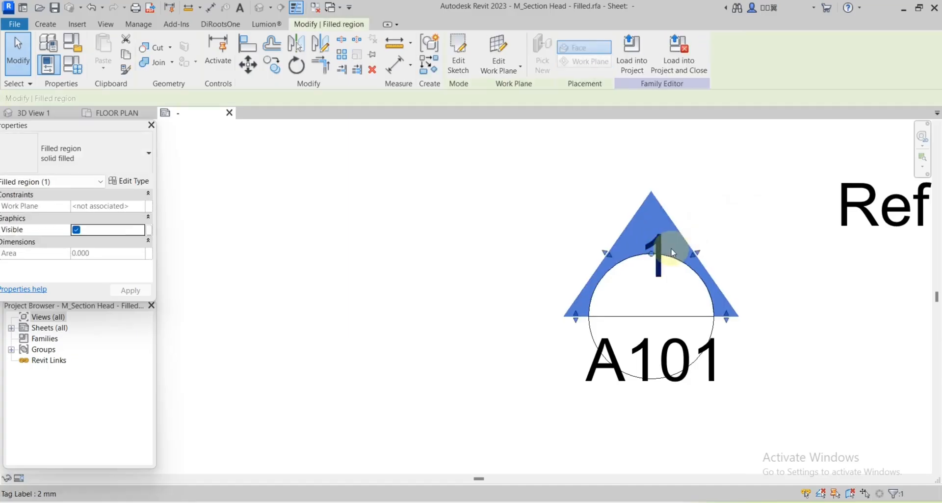
click(132, 181)
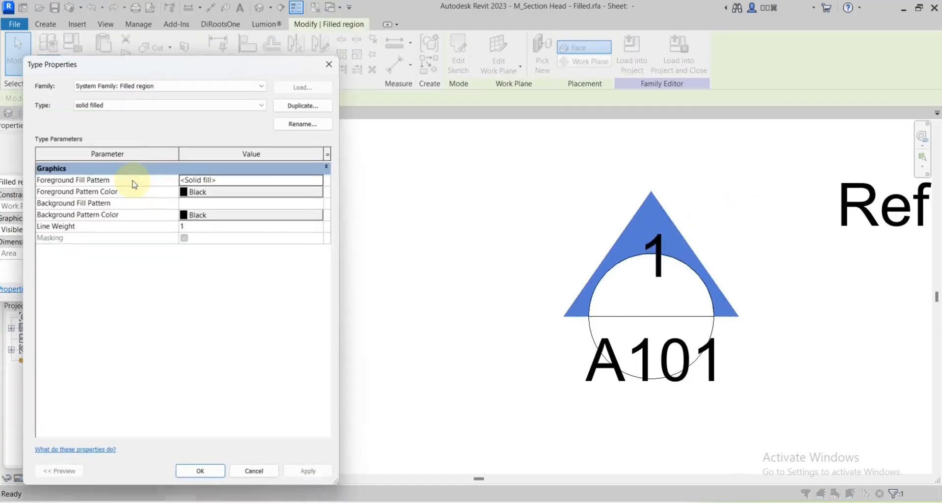
click(186, 195)
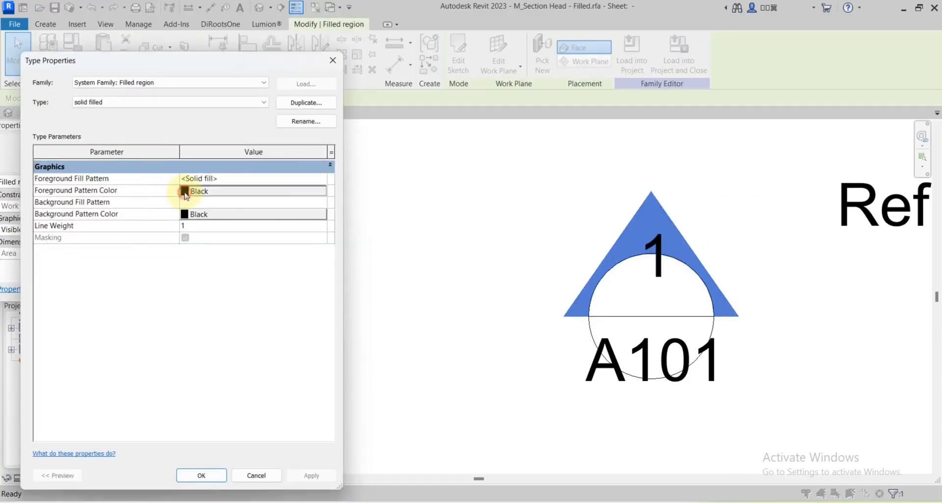
click(62, 228)
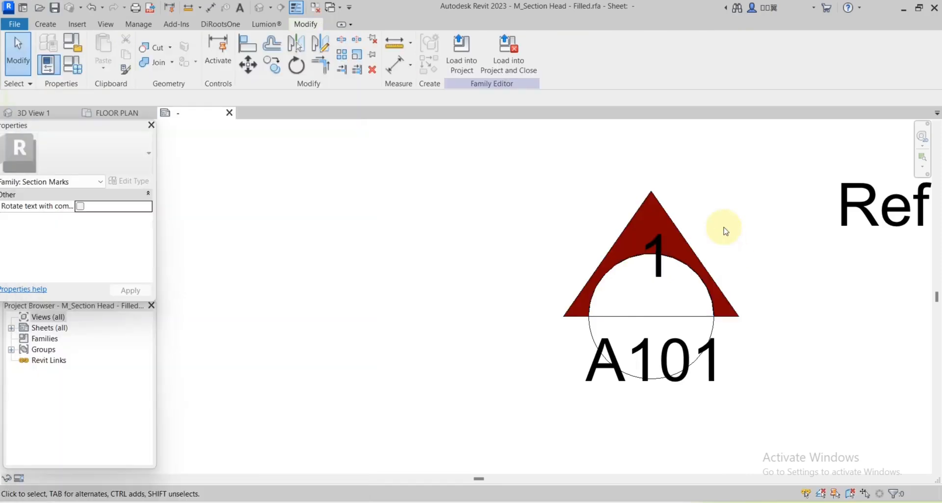
Delete the filled arrow region around the circle's upper half
scroll(725, 229, up, 3)
scroll(611, 257, down, 2)
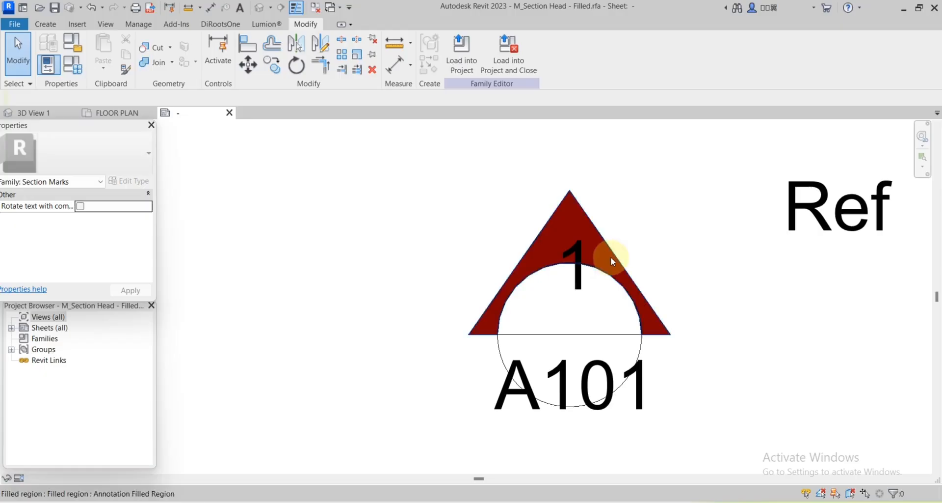
click(611, 257)
click(372, 69)
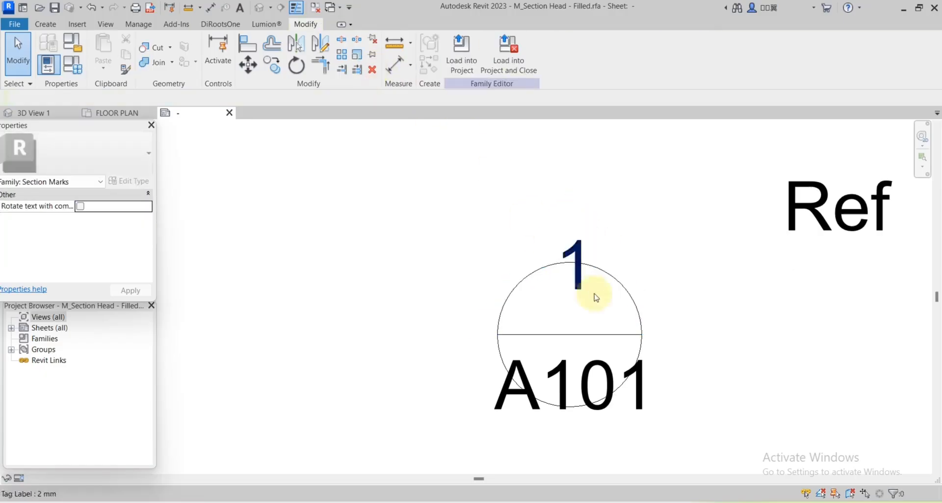
Offset a copy of the circle's horizontal diameter line 1.5 mm upward
scroll(594, 304, up, 1)
key(o)
key(f)
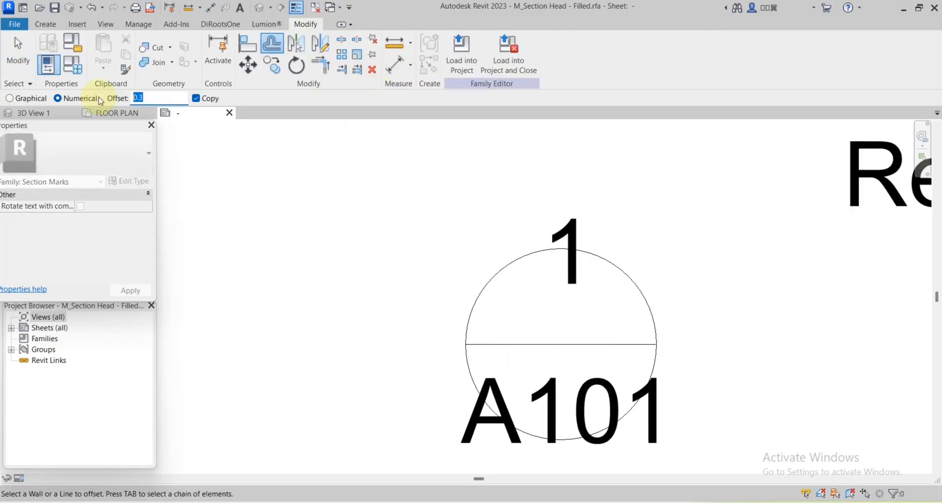
text(1.5)
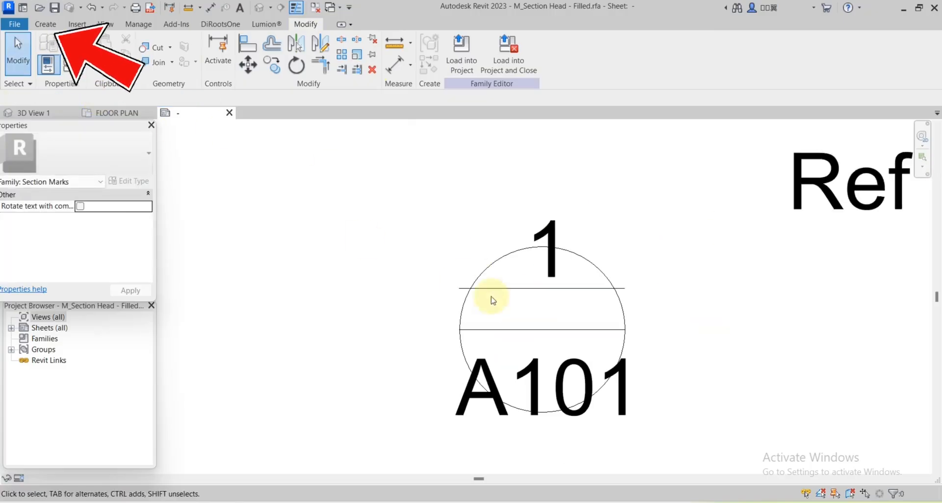
Draw a vertical guide line about 3 mm long upward from the midpoint of the offset horizontal line
scroll(510, 288, up, 2)
scroll(522, 302, down, 3)
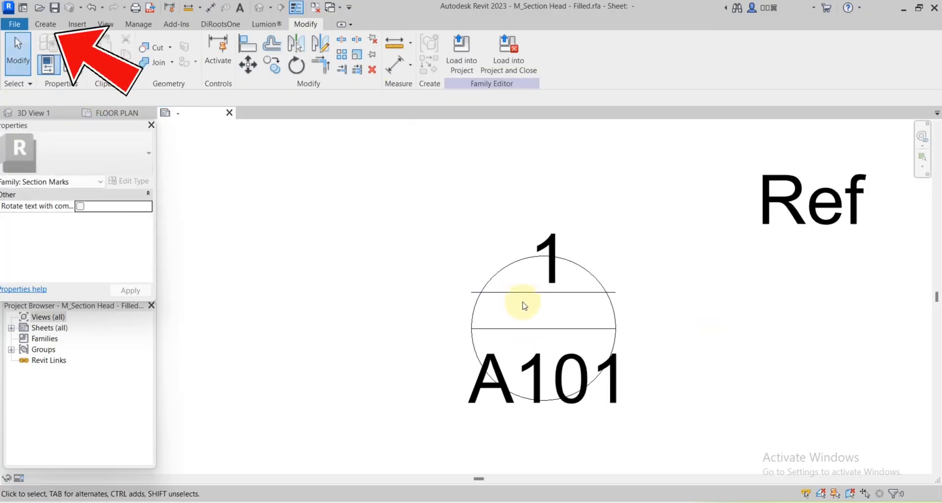
click(47, 25)
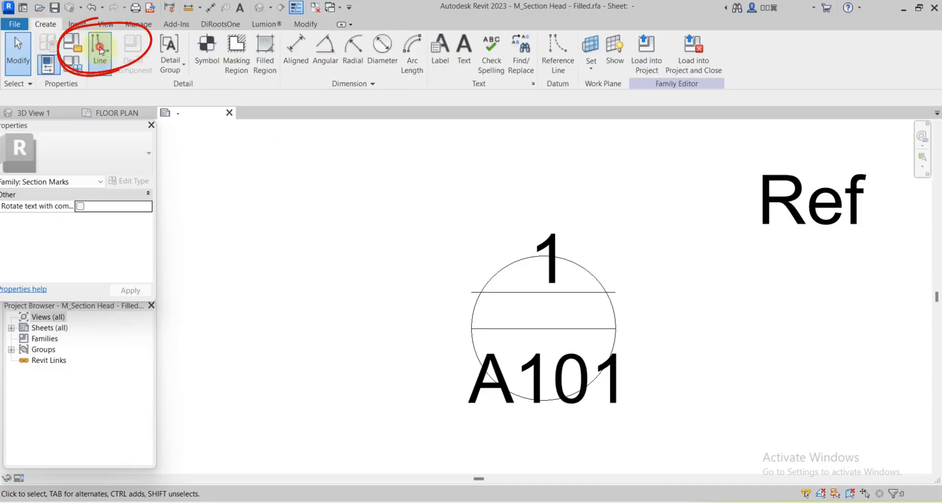
click(100, 49)
click(543, 292)
click(543, 212)
key(Escape)
key(Escape)
Lengthen the upper horizontal line by about 1 mm at both ends
scroll(520, 294, up, 1)
click(459, 290)
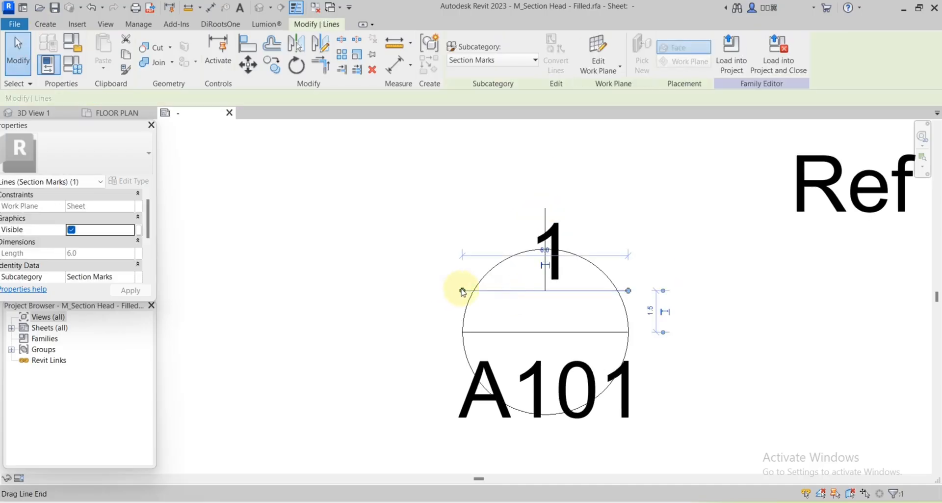
drag(463, 290, 435, 290)
key(Escape)
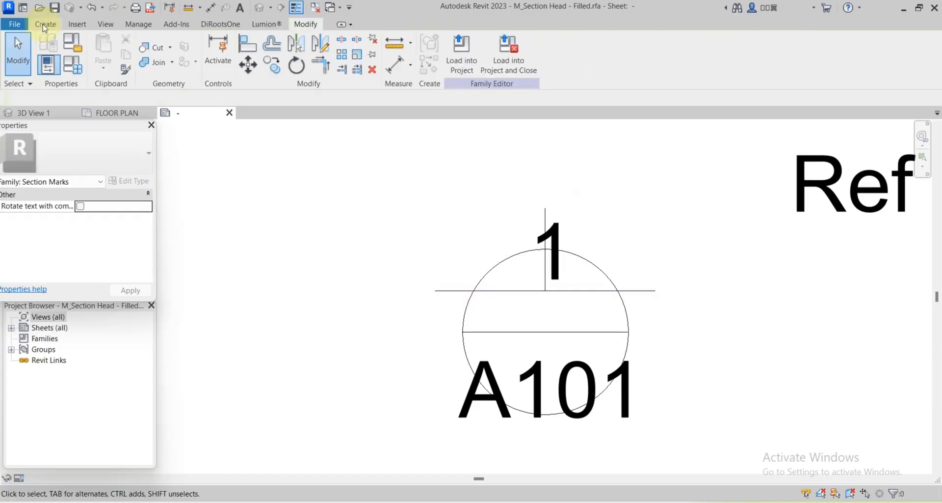
click(45, 24)
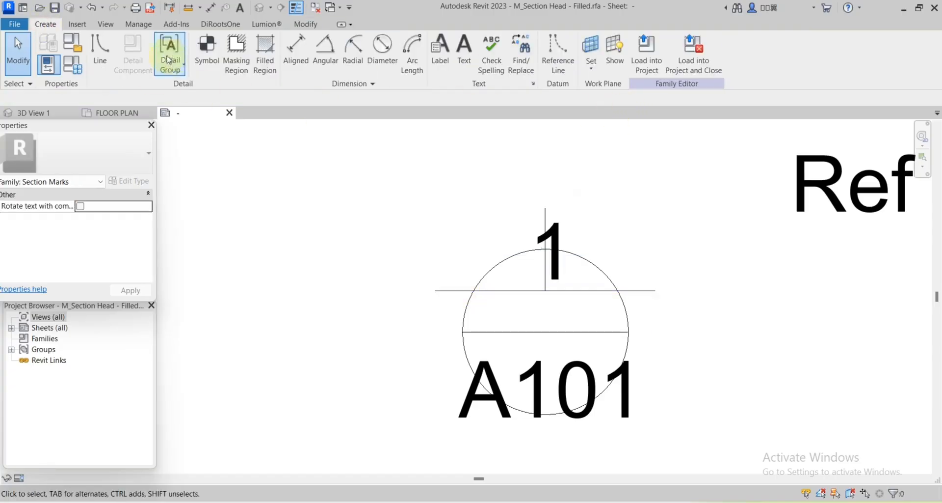
click(100, 49)
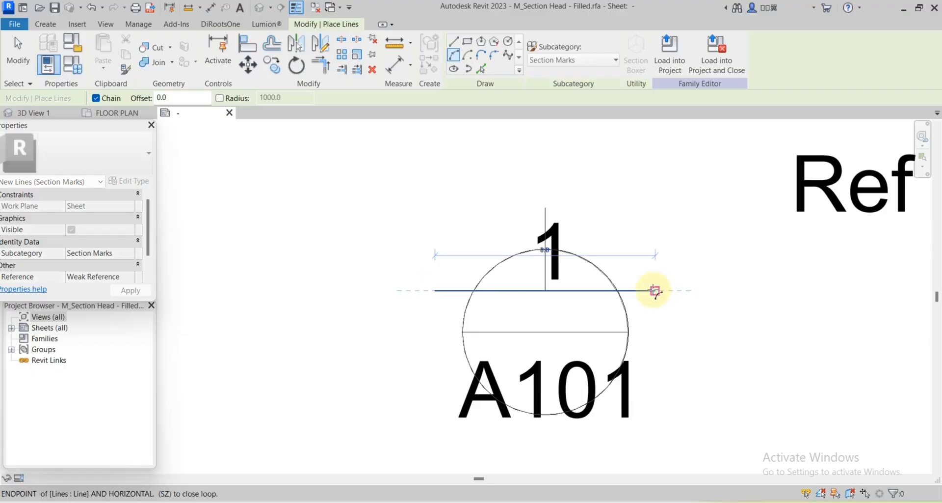
click(655, 291)
key(Escape)
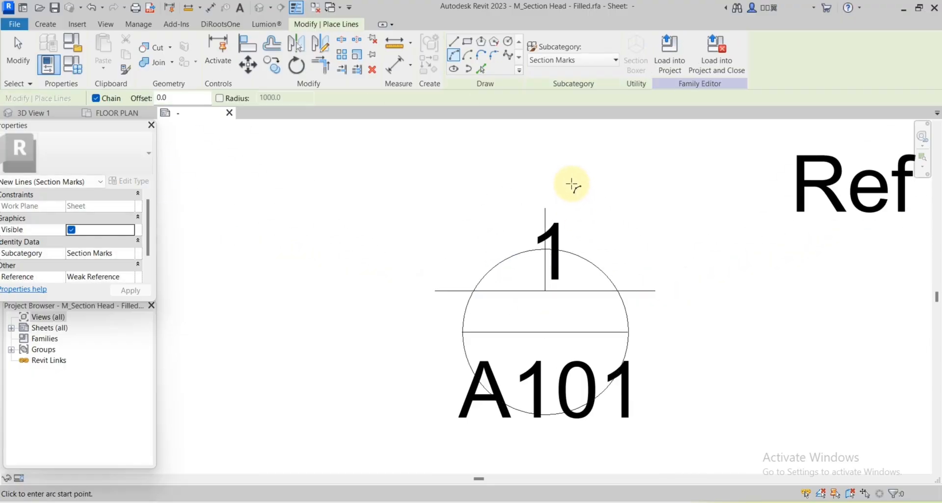
click(614, 62)
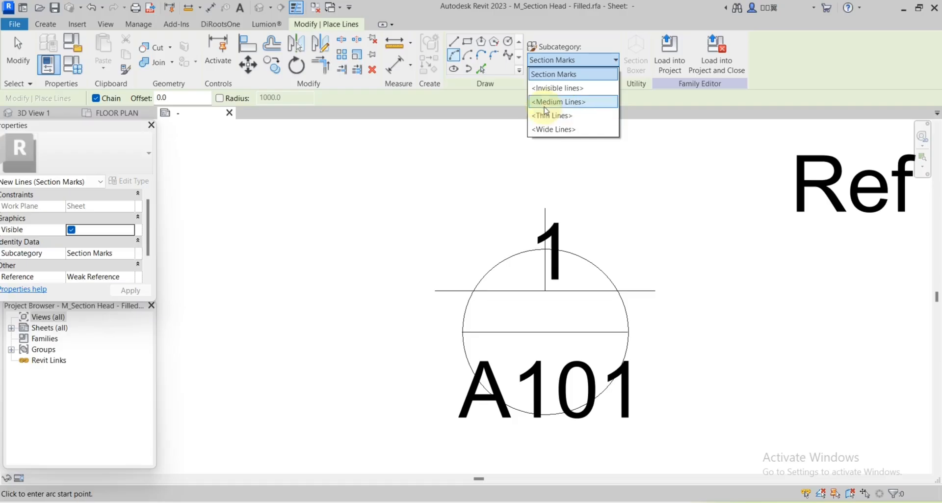
click(559, 185)
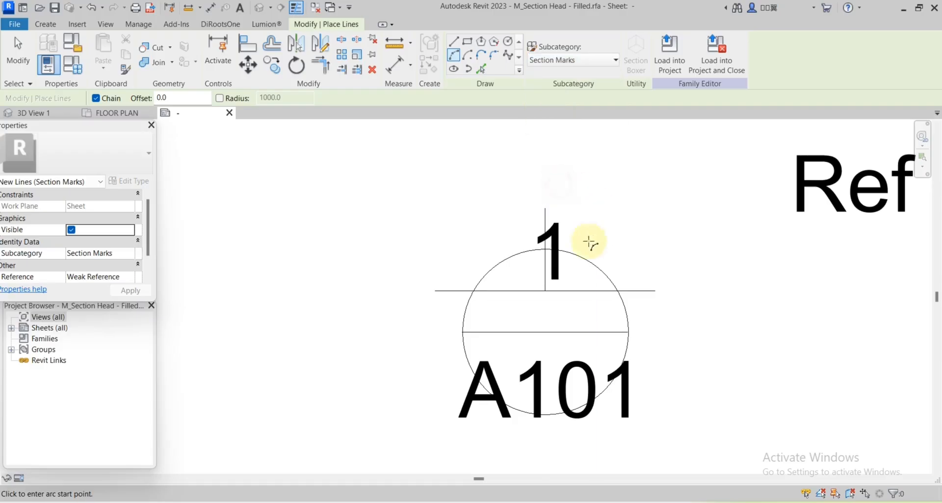
Draw two sloping lines from the vertical guide line's top to both ends of the upper horizontal line, forming a triangle
click(545, 209)
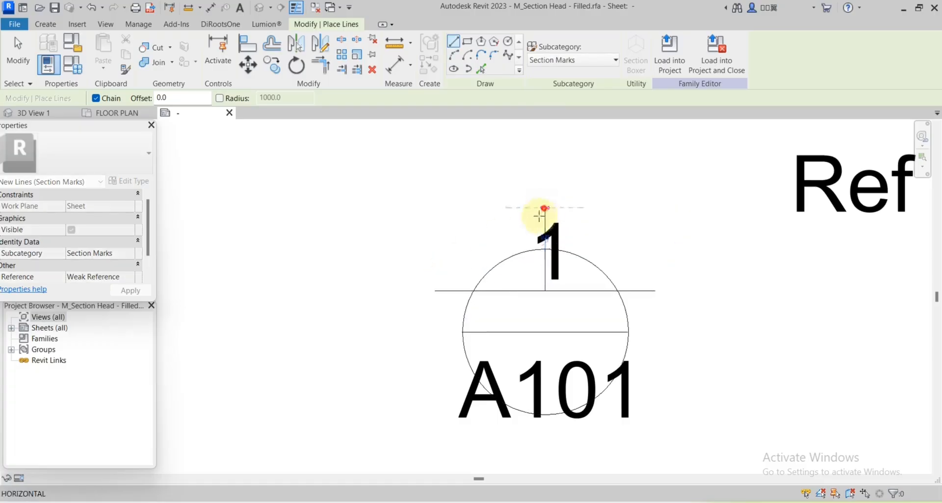
click(436, 291)
click(545, 209)
click(655, 290)
key(Escape)
key(Escape)
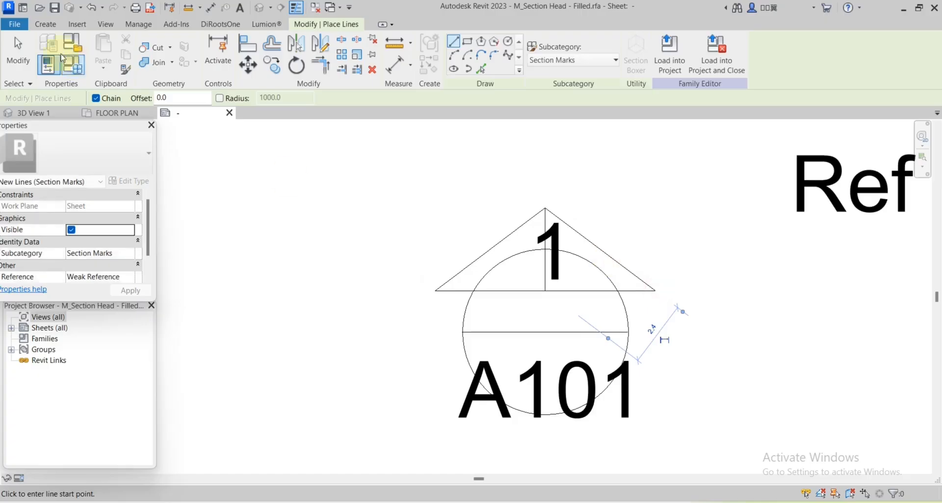
Delete the circle and the vertical guide line inside the triangle
scroll(559, 254, up, 1)
click(610, 273)
key(Delete)
click(564, 297)
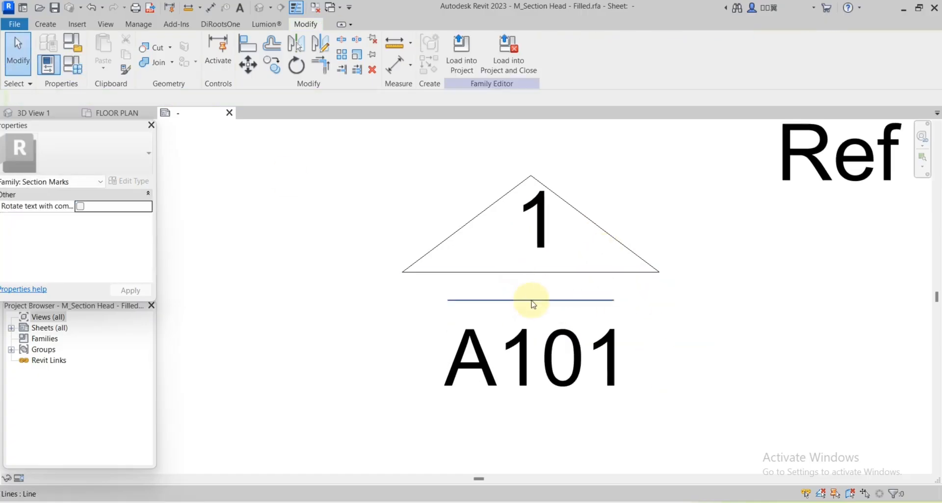
right_click(534, 304)
click(250, 115)
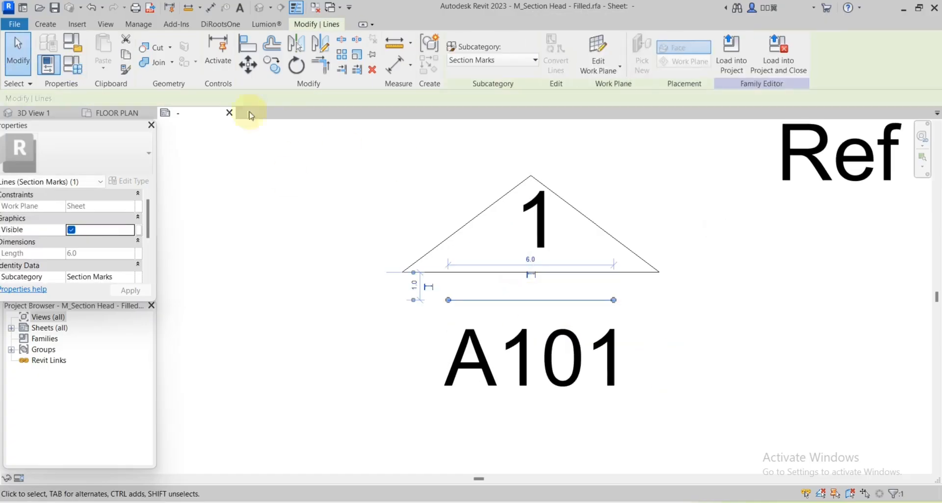
Draw a vertical line about 2 mm long downward from the midpoint of the triangle's base
click(45, 25)
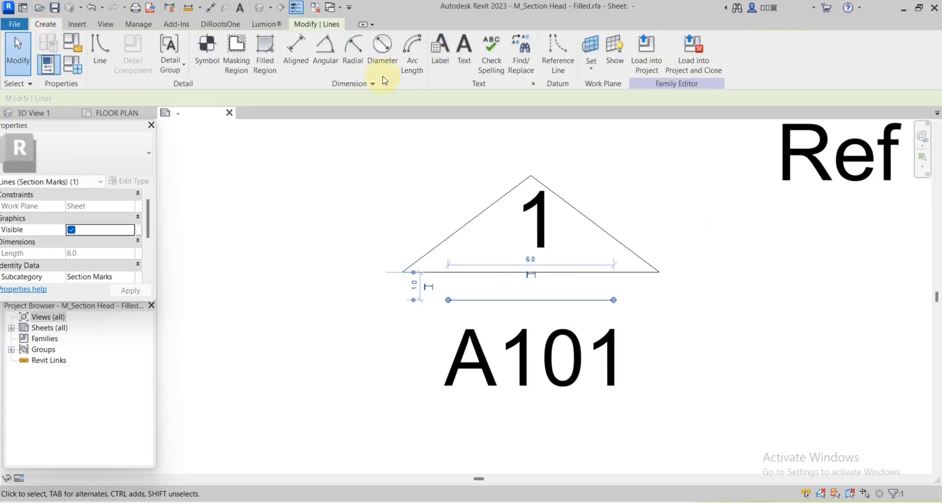
click(99, 55)
click(531, 272)
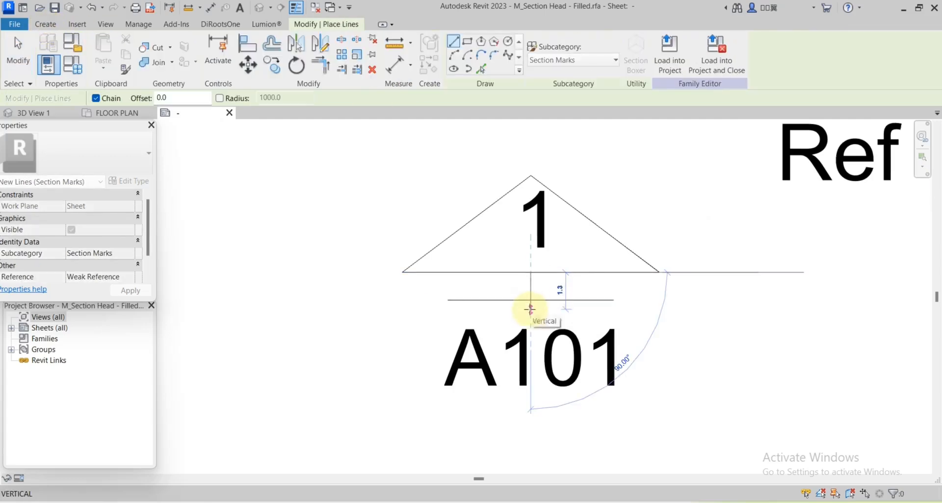
click(530, 327)
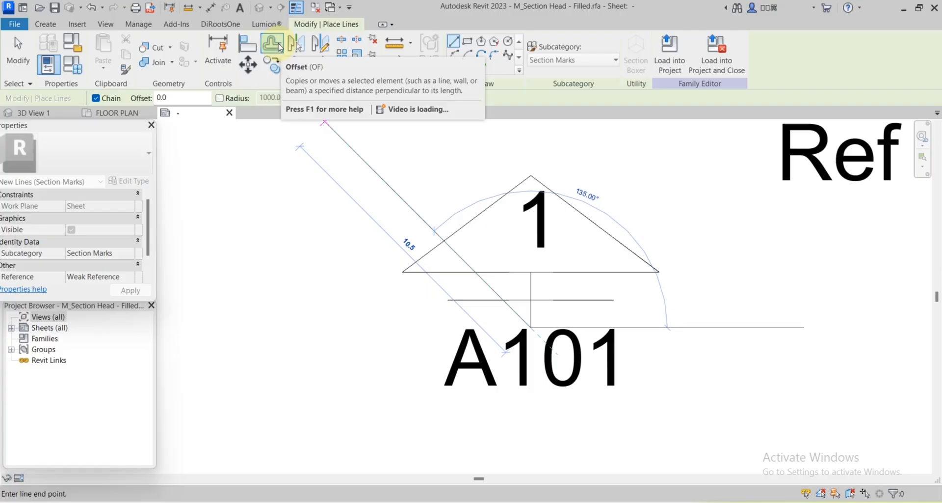
Offset copies of the vertical line below the triangle 0.5 mm to both sides
click(279, 46)
drag(164, 99, 109, 103)
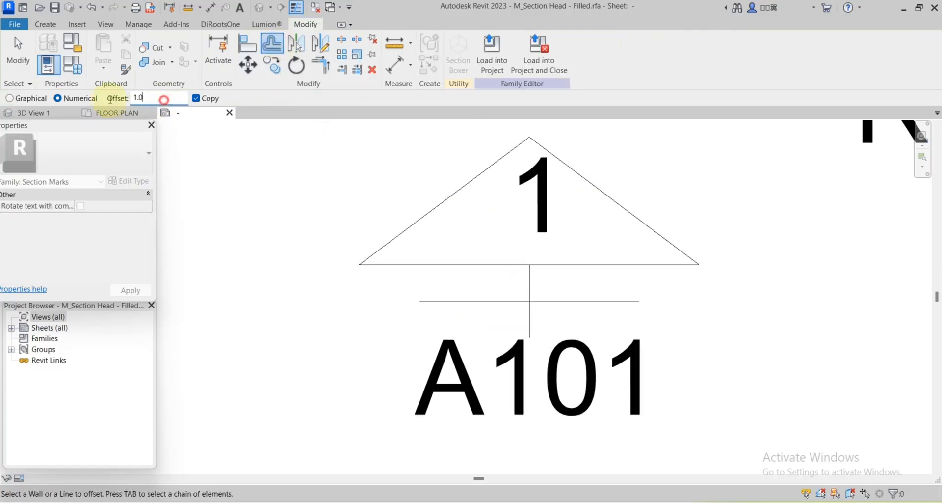
text(0.5)
scroll(529, 295, up, 1)
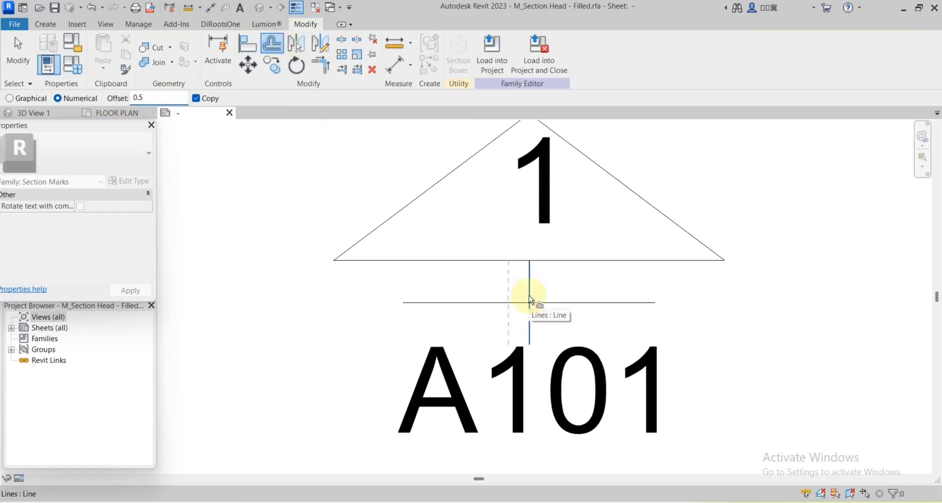
click(529, 297)
scroll(530, 296, down, 2)
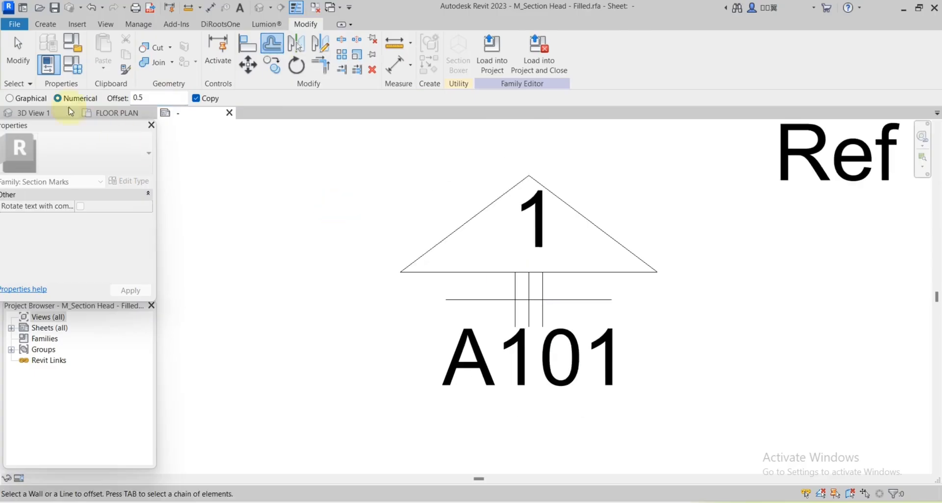
click(18, 50)
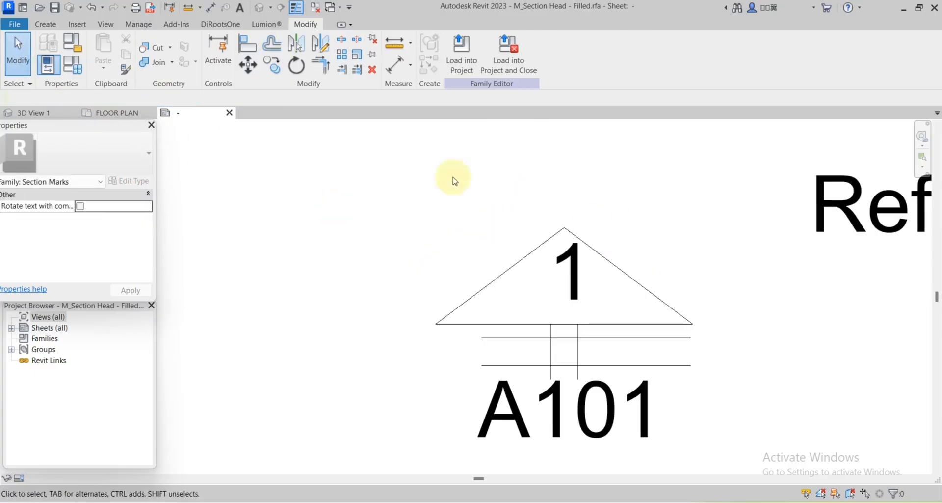
Create a solid filled region bounded by the triangle's three sides and finish its sketch
click(44, 24)
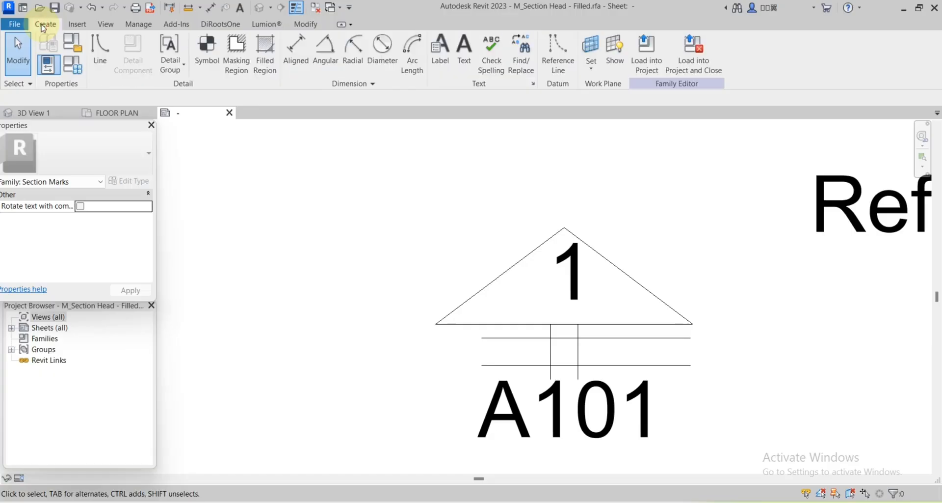
click(261, 49)
click(510, 70)
click(517, 262)
click(529, 324)
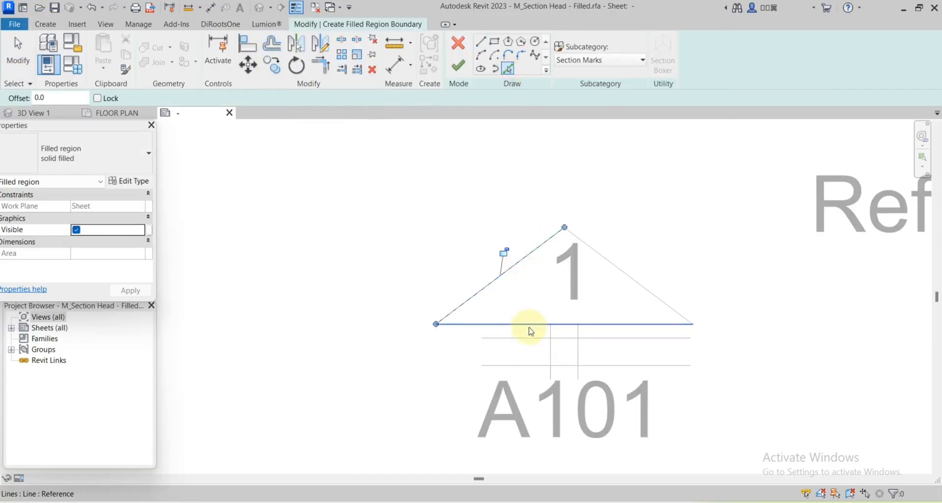
click(619, 270)
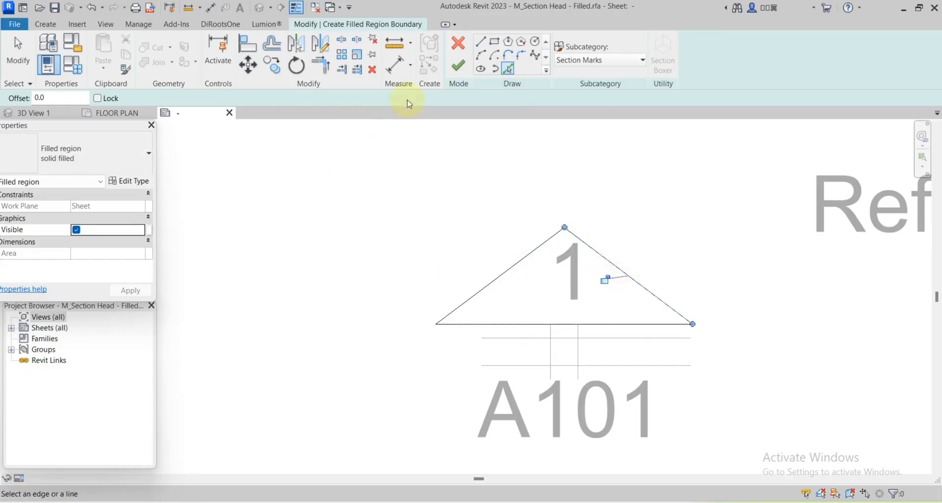
click(458, 66)
click(401, 229)
scroll(400, 229, down, 1)
middle_drag(658, 279, 586, 250)
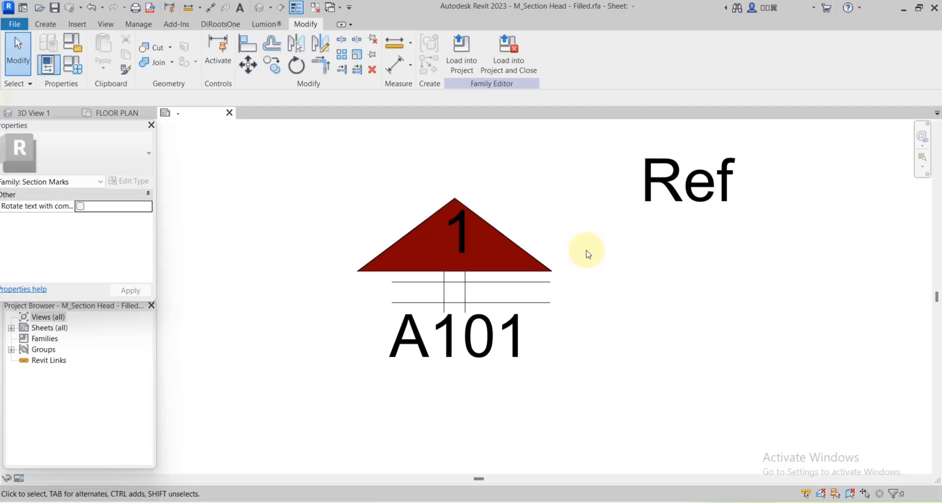
Set the text color of the A101 label's 2 mm type to blue
click(473, 353)
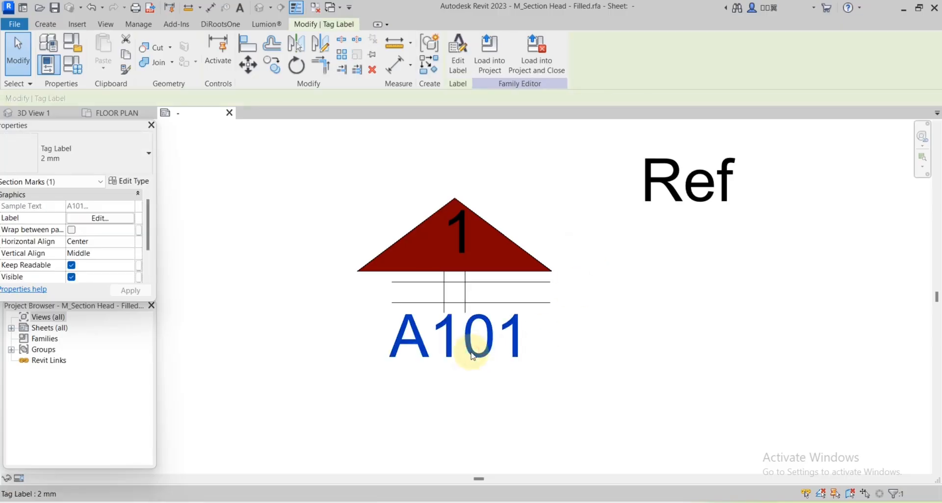
click(129, 180)
mouse_move(457, 284)
mouse_down()
mouse_move(498, 365)
mouse_move(495, 386)
mouse_up()
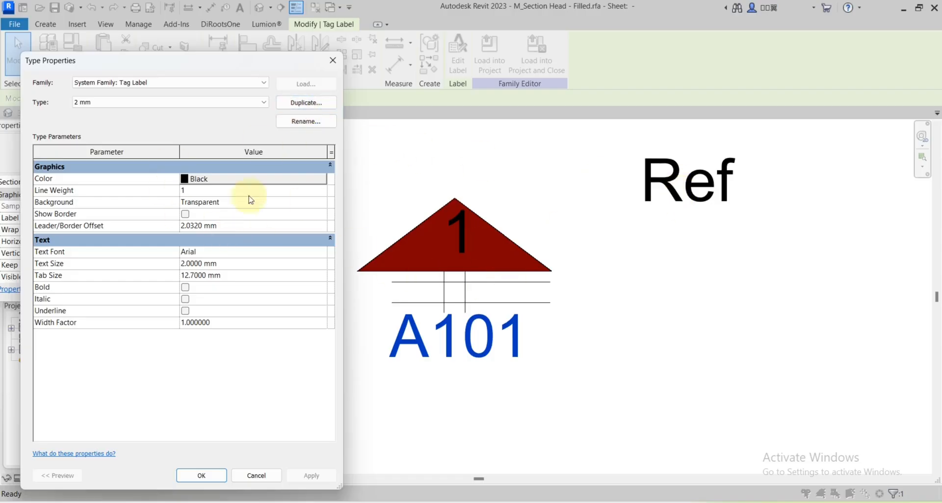
click(187, 179)
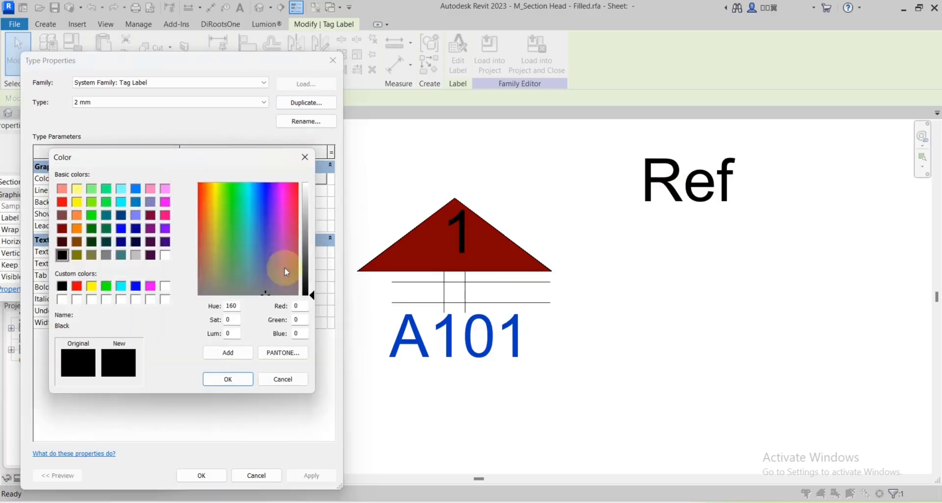
double_click(121, 228)
Give the A101 label's type a serif font and a text size of 1.2 mm, and apply the type changes
click(221, 250)
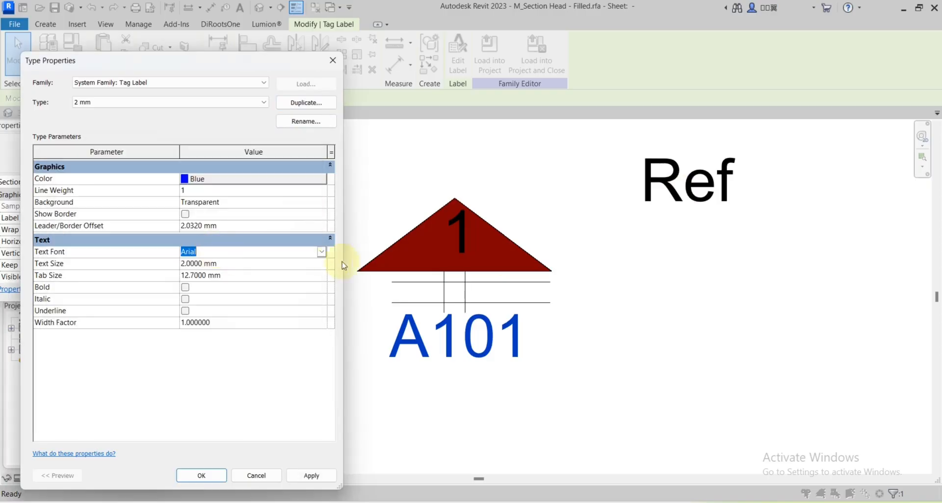
click(321, 252)
scroll(230, 299, down, 5)
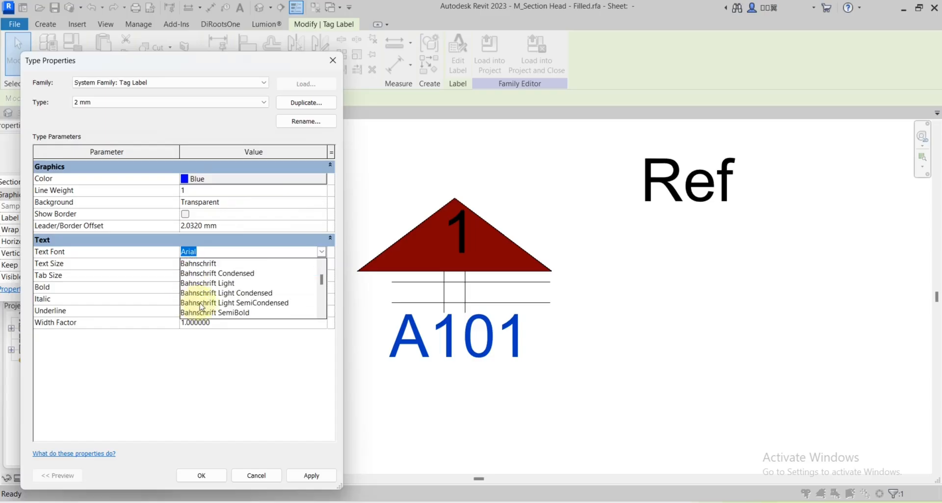
scroll(210, 309, down, 2)
click(210, 304)
drag(185, 264, 170, 263)
text(1.2)
click(201, 475)
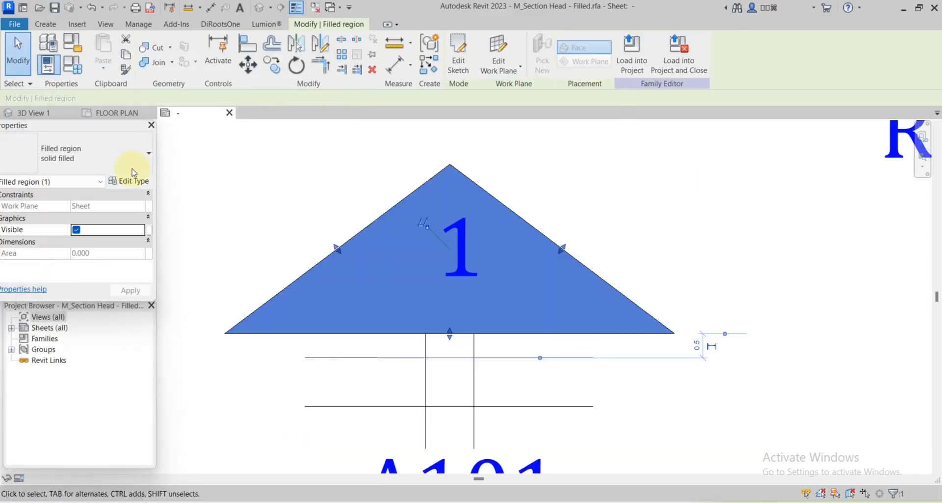
Change the fill color of the triangle's solid filled region type to blue
click(129, 181)
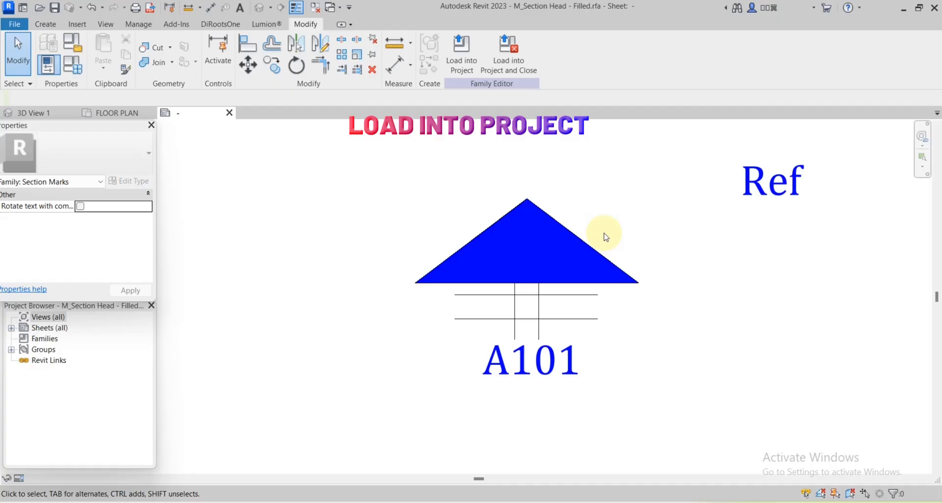
scroll(565, 305, down, 2)
scroll(560, 304, up, 1)
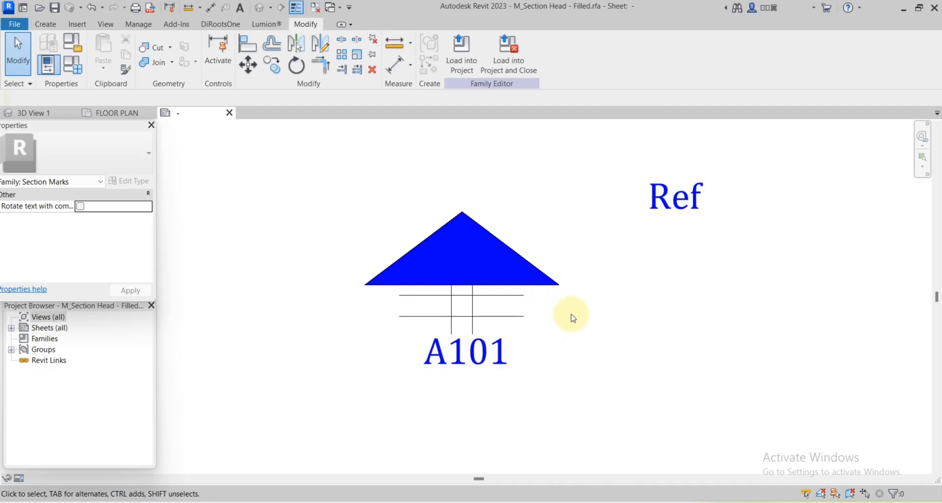
Load the section head family into the project, overwriting the existing version and its parameter values
click(462, 54)
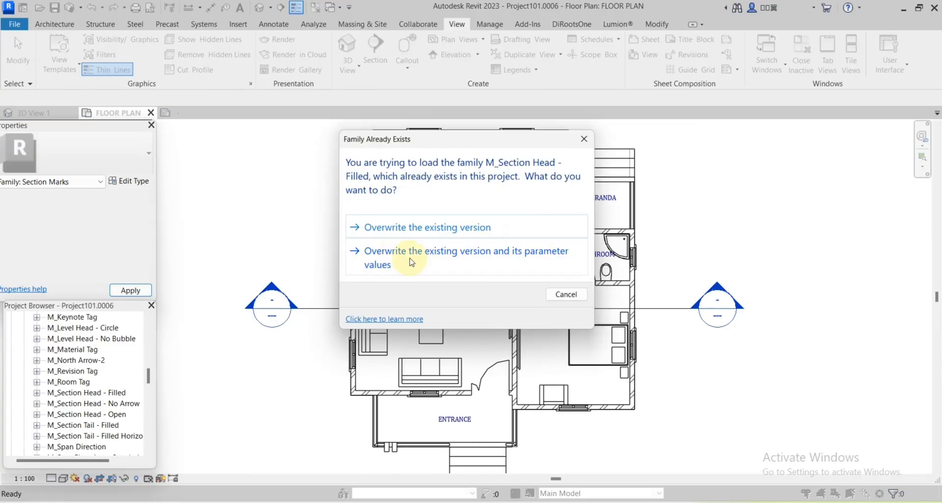
click(411, 262)
scroll(735, 307, down, 3)
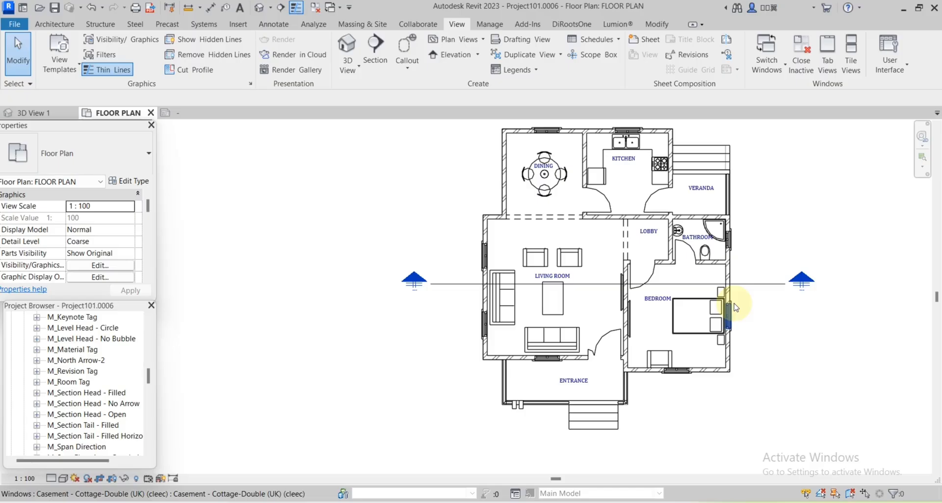